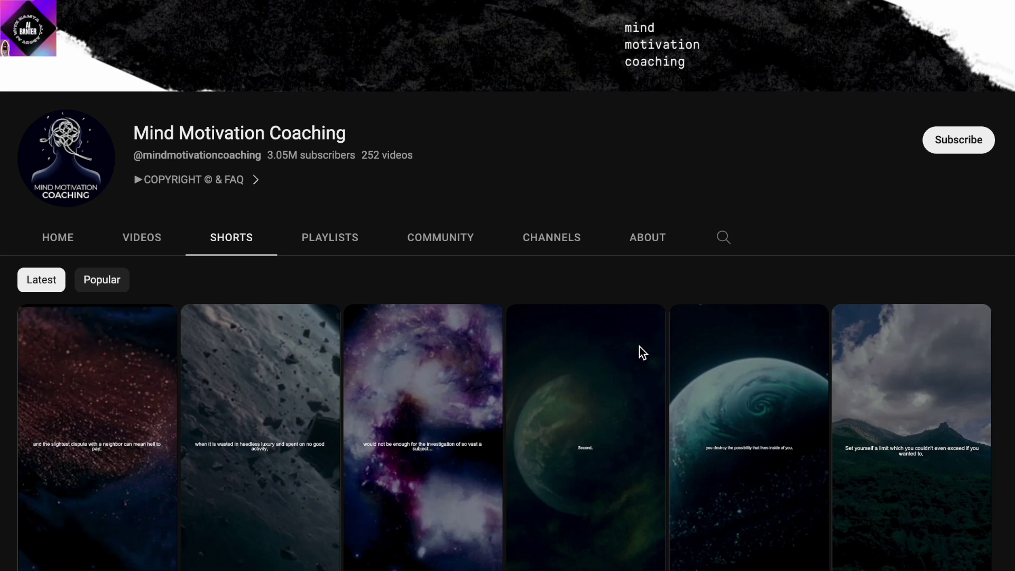
Step: Browse the latest Shorts on the Mind Motivation Coaching YouTube channel to examine their titles, visuals and view numbers
{"action": "scroll", "coordinate": [553, 370], "scroll_direction": "down", "scroll_amount": 7}
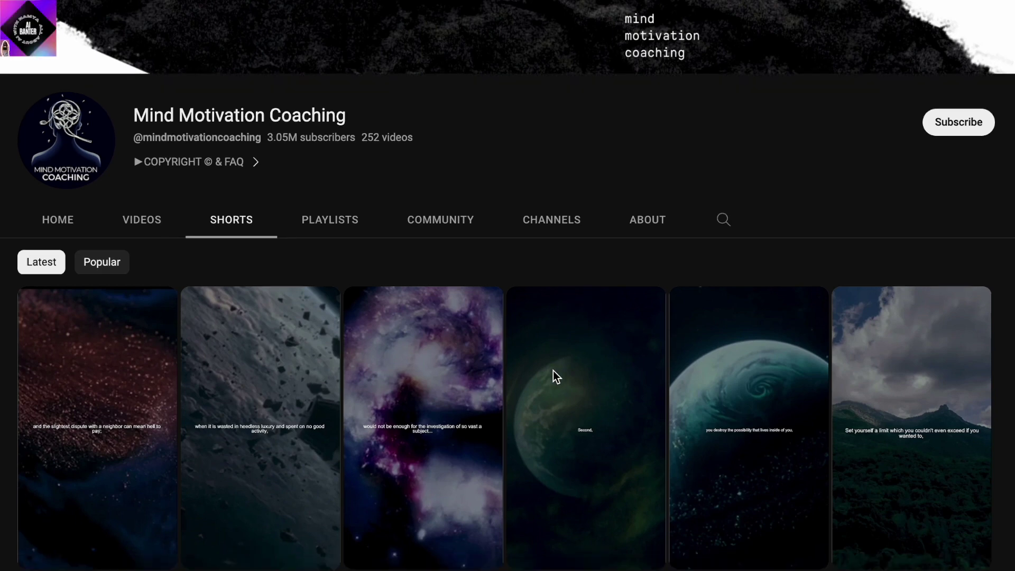
{"action": "scroll", "coordinate": [553, 370], "scroll_direction": "down", "scroll_amount": 8}
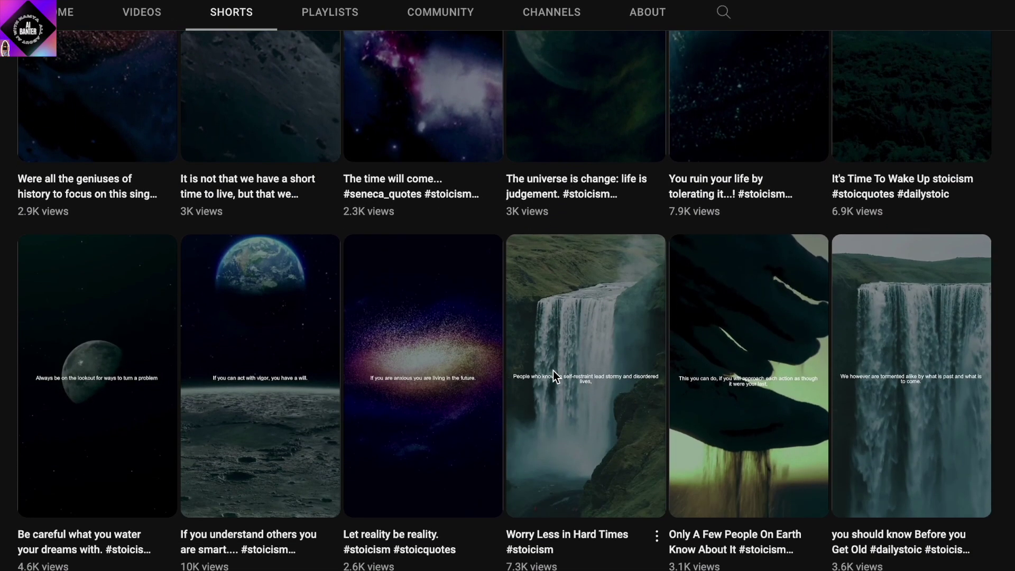
{"action": "scroll", "coordinate": [553, 370], "scroll_direction": "down", "scroll_amount": 2}
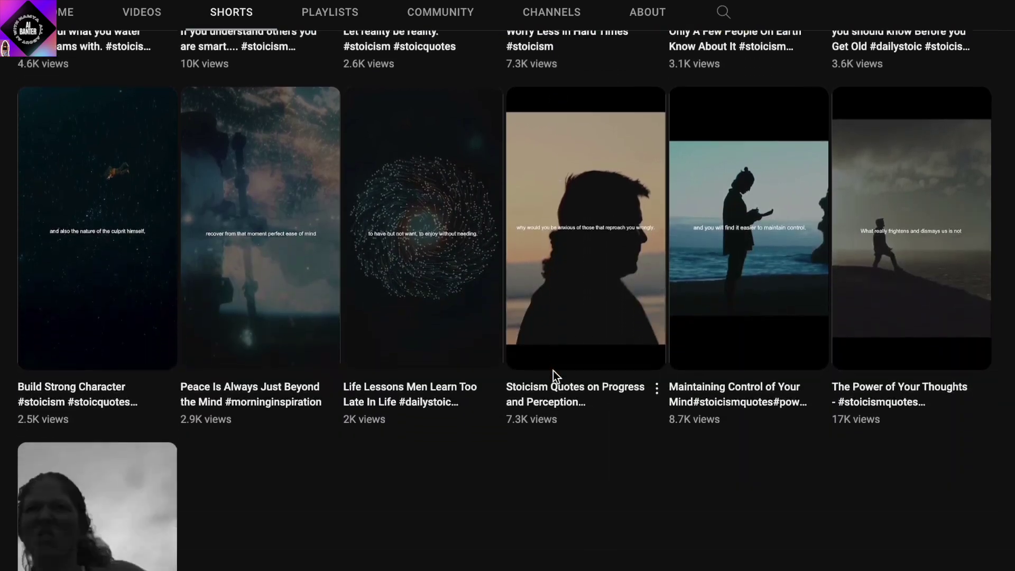
{"action": "scroll", "coordinate": [553, 370], "scroll_direction": "up", "scroll_amount": 11}
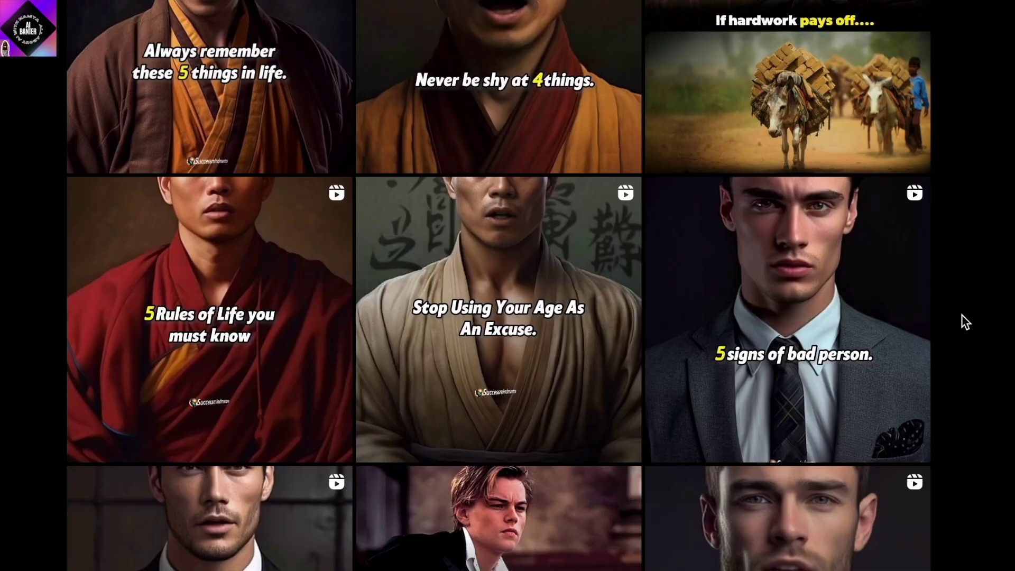
Step: Browse the social media grid of motivational posts and reels to examine their themes and visual style
{"action": "scroll", "coordinate": [962, 317], "scroll_direction": "down", "scroll_amount": 15}
{"action": "scroll", "coordinate": [961, 315], "scroll_direction": "down", "scroll_amount": 20}
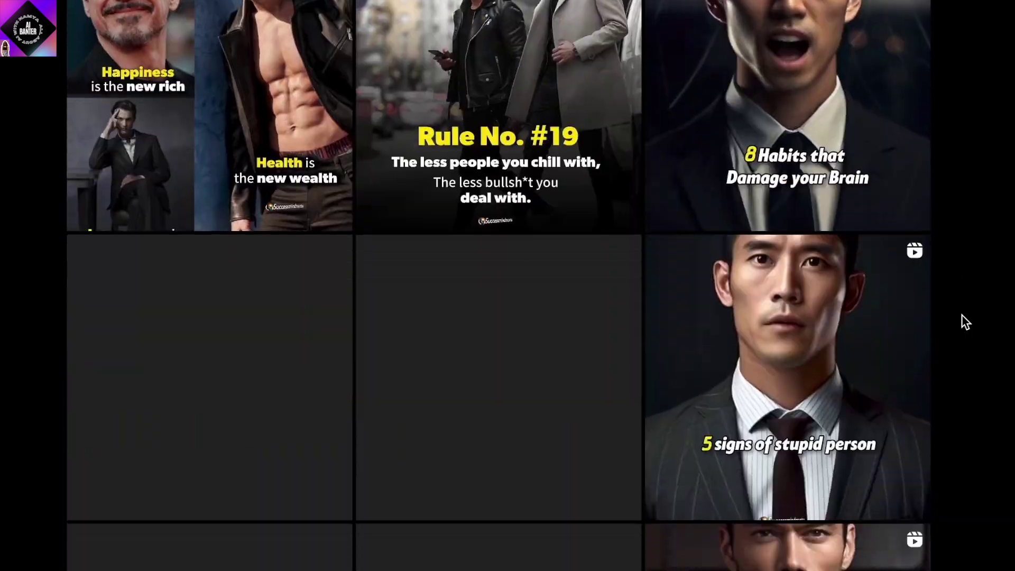
{"action": "scroll", "coordinate": [961, 316], "scroll_direction": "down", "scroll_amount": 15}
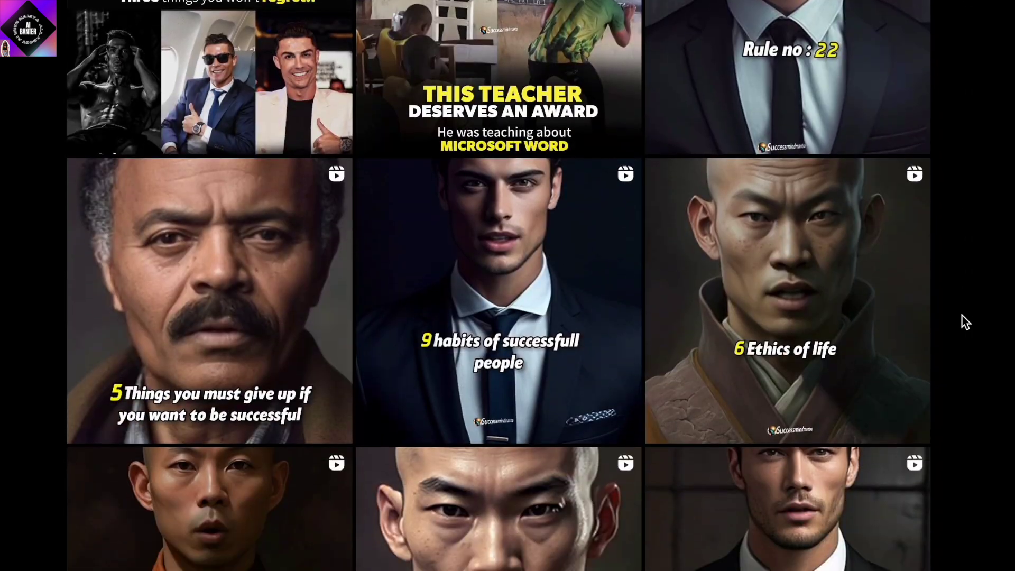
{"action": "scroll", "coordinate": [962, 315], "scroll_direction": "down", "scroll_amount": 8}
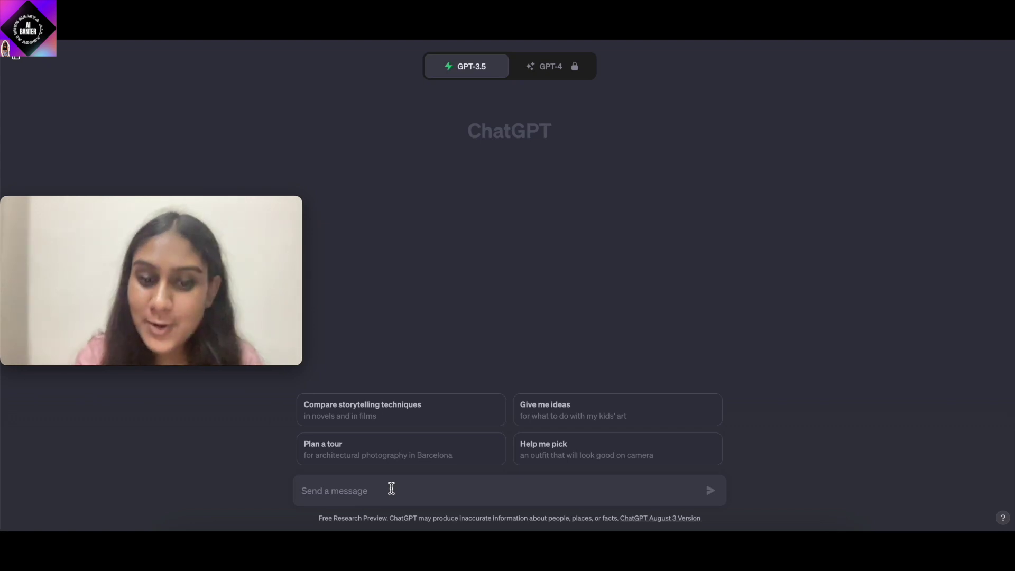
Step: Ask ChatGPT to write 50 motivational quotes in two columns, quote first and author name second, and review the generated list
{"action": "type", "text": "Write 50 motivational quotes . Divide it in two columns where the first column is the quote and the 2nd one is author name."}
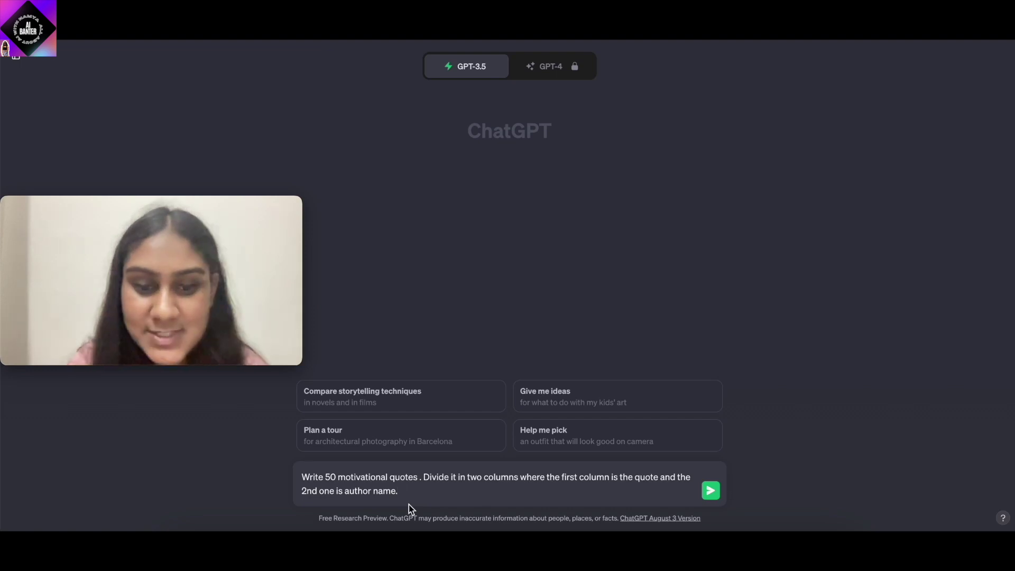
{"action": "left_click", "coordinate": [711, 491]}
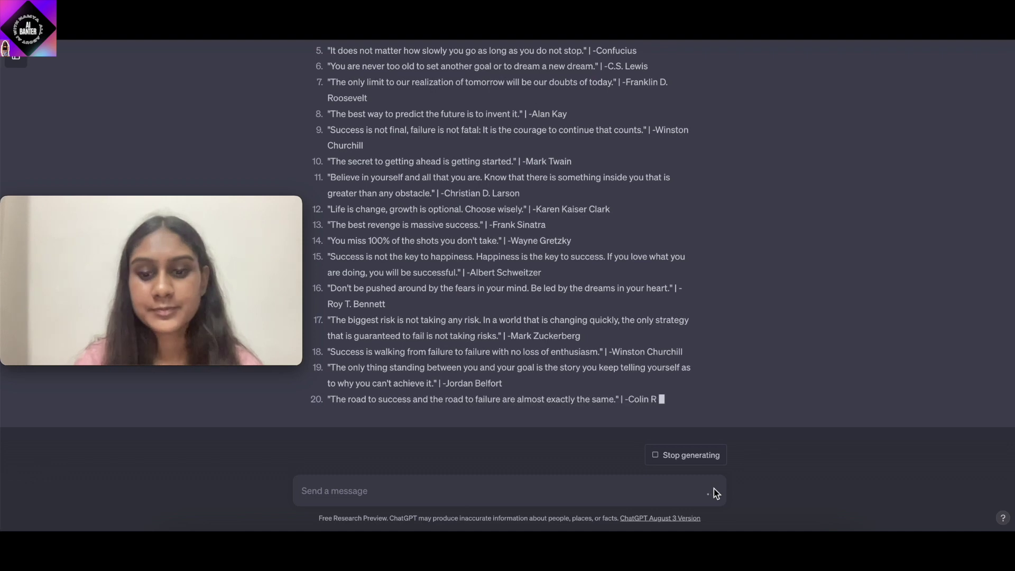
{"action": "scroll", "coordinate": [660, 95], "scroll_direction": "up", "scroll_amount": 6}
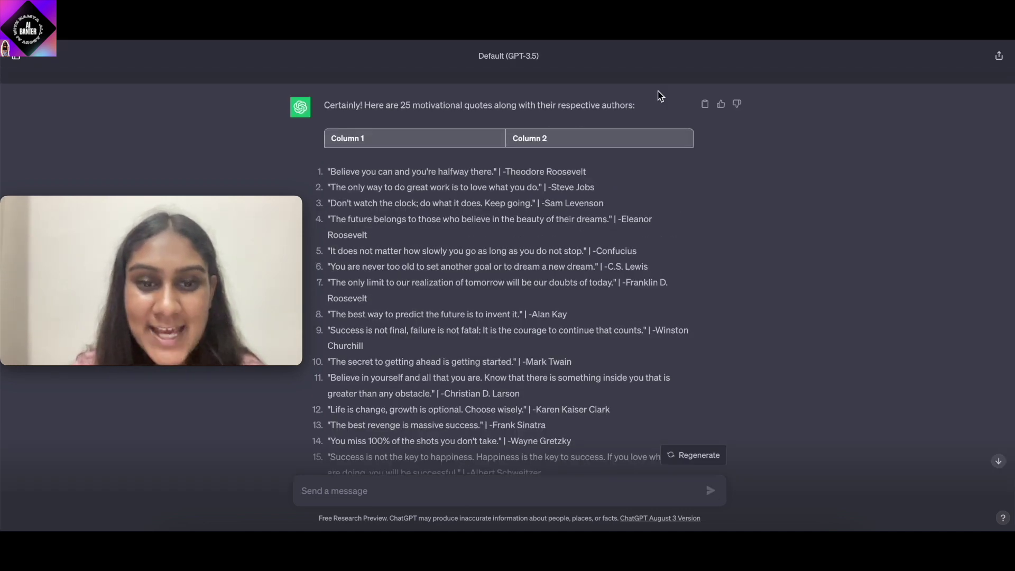
{"action": "scroll", "coordinate": [563, 337], "scroll_direction": "down", "scroll_amount": 2}
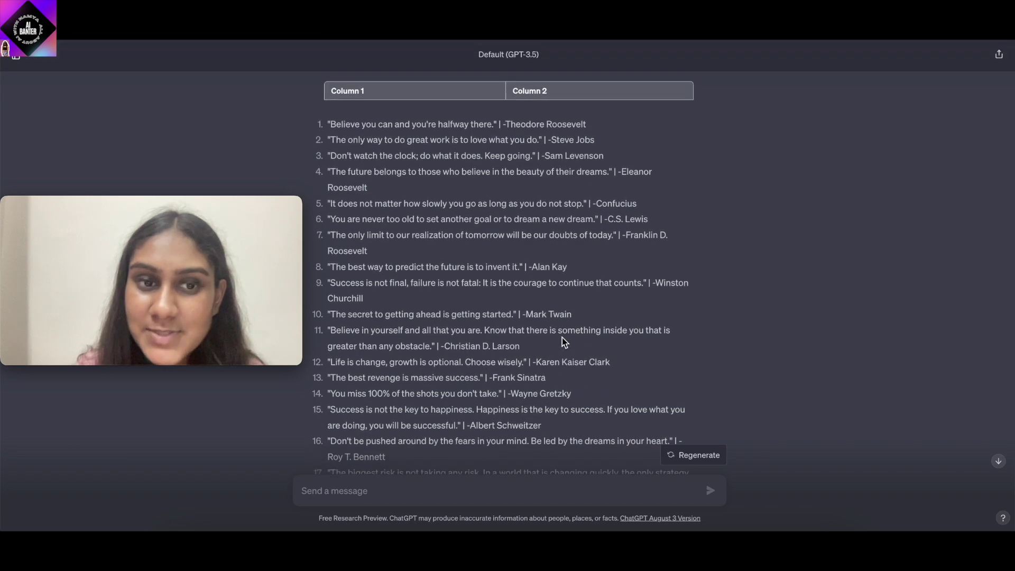
{"action": "scroll", "coordinate": [549, 396], "scroll_direction": "down", "scroll_amount": 4}
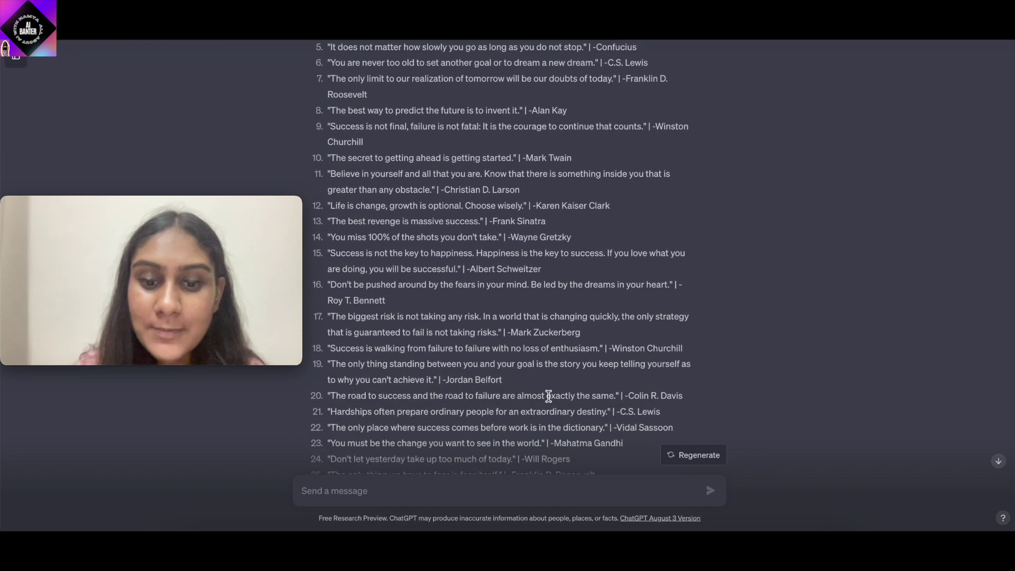
{"action": "scroll", "coordinate": [549, 397], "scroll_direction": "up", "scroll_amount": 7}
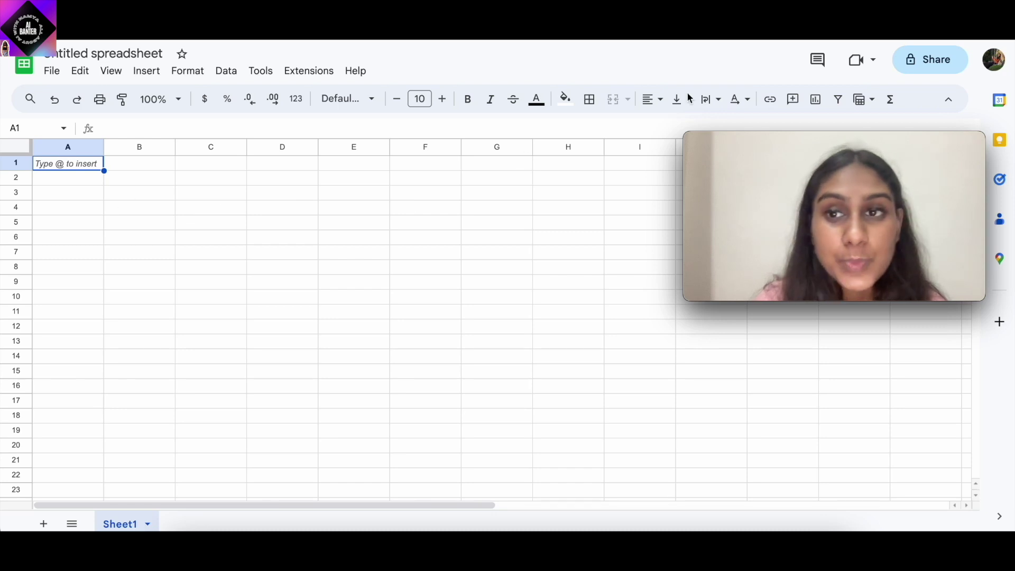
Step: Copy the full quote list from ChatGPT into the blank Google Sheets spreadsheet starting at cell A1, and widen column A
{"action": "key", "text": "ctrl+Tab"}
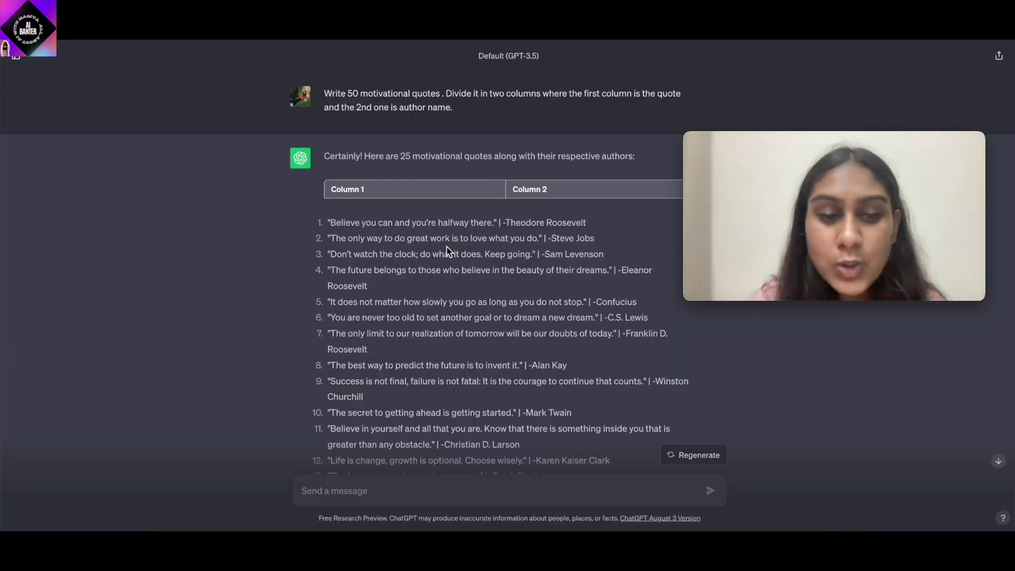
{"action": "left_click_drag", "start_coordinate": [329, 220], "coordinate": [594, 427]}
{"action": "key", "text": "ctrl+c"}
{"action": "scroll", "coordinate": [466, 378], "scroll_direction": "down", "scroll_amount": 3}
{"action": "scroll", "coordinate": [475, 370], "scroll_direction": "down", "scroll_amount": 3}
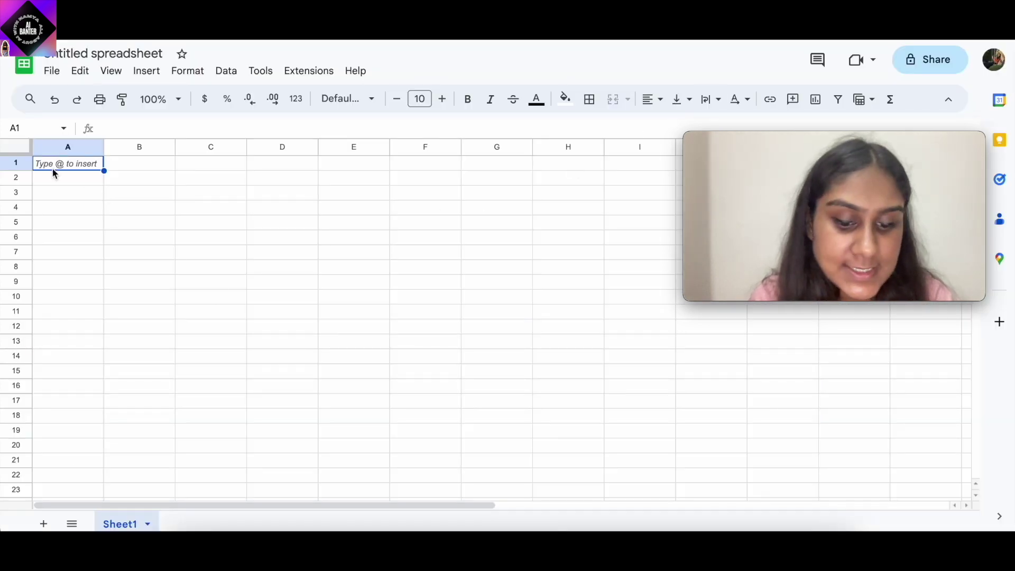
{"action": "key", "text": "ctrl+v"}
{"action": "scroll", "coordinate": [163, 280], "scroll_direction": "down", "scroll_amount": 5}
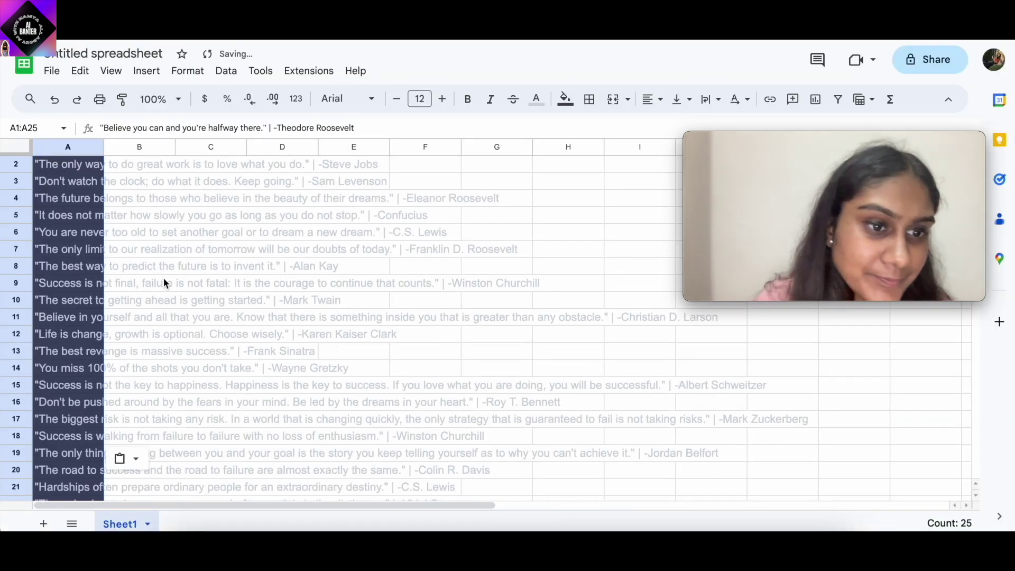
{"action": "scroll", "coordinate": [137, 246], "scroll_direction": "up", "scroll_amount": 5}
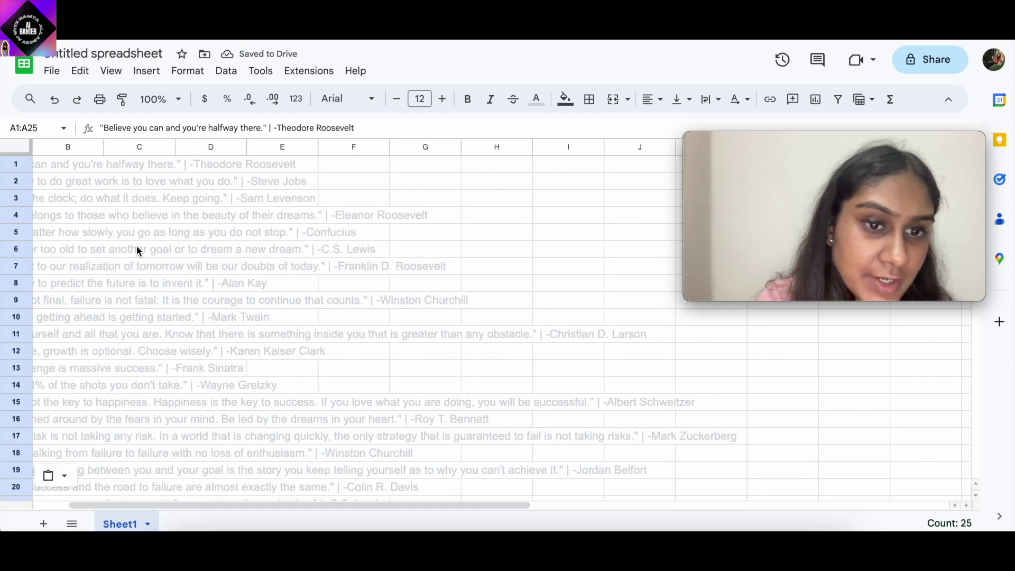
{"action": "left_click_drag", "start_coordinate": [105, 149], "coordinate": [469, 148]}
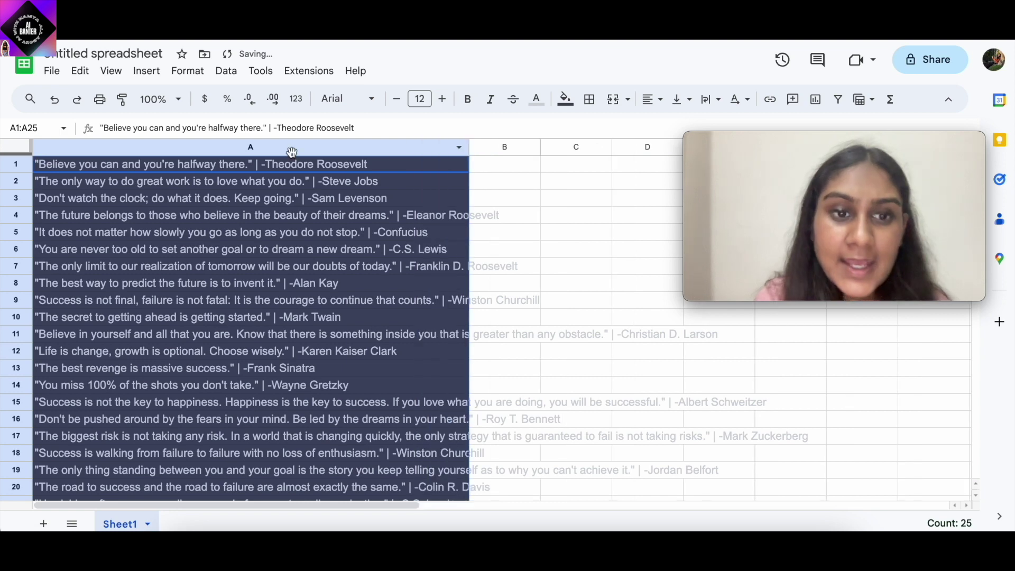
Step: Split the quotes in column A from row 2 down into separate quote and author columns using the custom separator "|"
{"action": "left_click", "coordinate": [361, 186]}
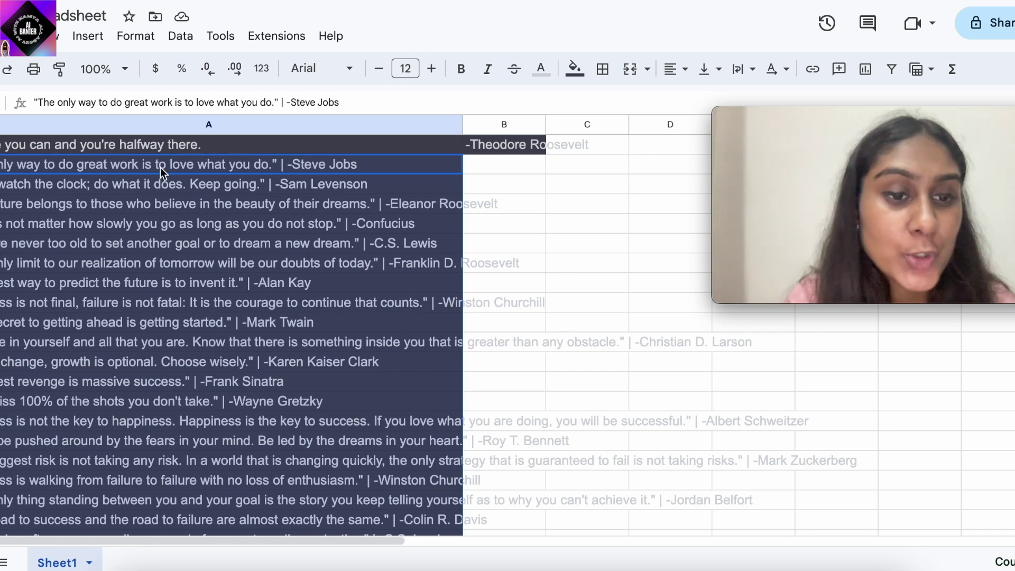
{"action": "scroll", "coordinate": [325, 316], "scroll_direction": "down", "scroll_amount": 1}
{"action": "scroll", "coordinate": [325, 316], "scroll_direction": "up", "scroll_amount": 1}
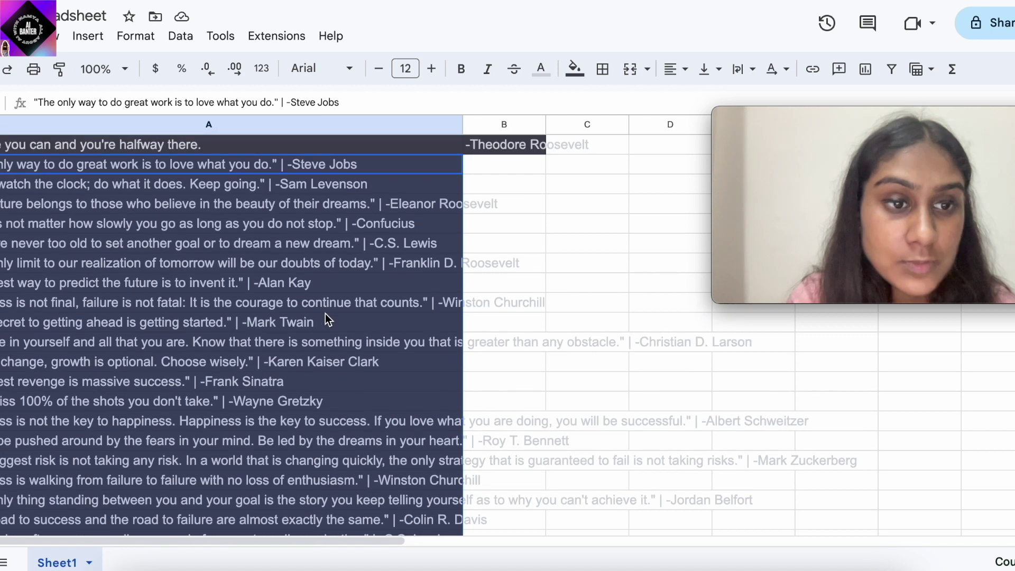
{"action": "left_click", "coordinate": [180, 38]}
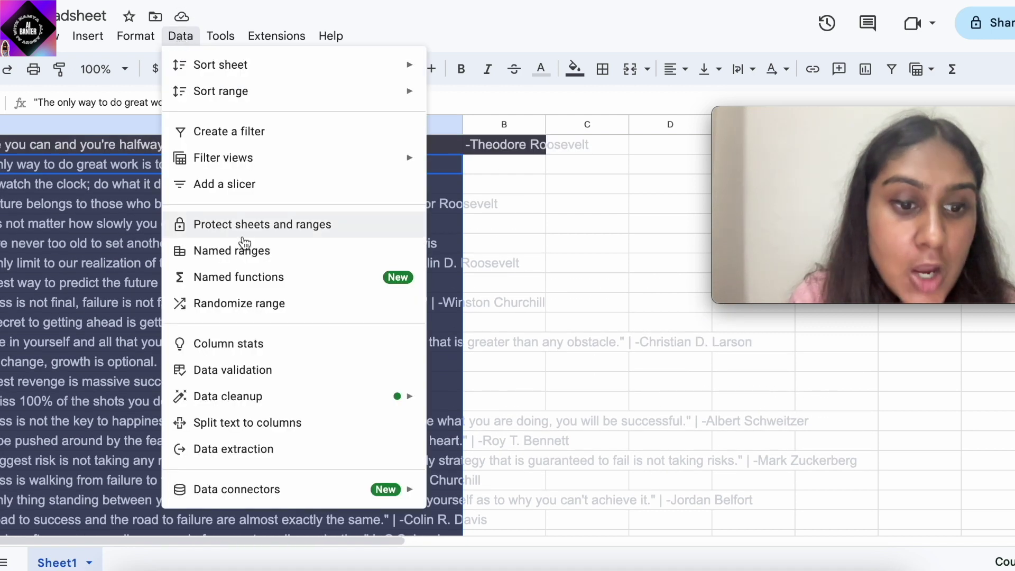
{"action": "left_click", "coordinate": [259, 426]}
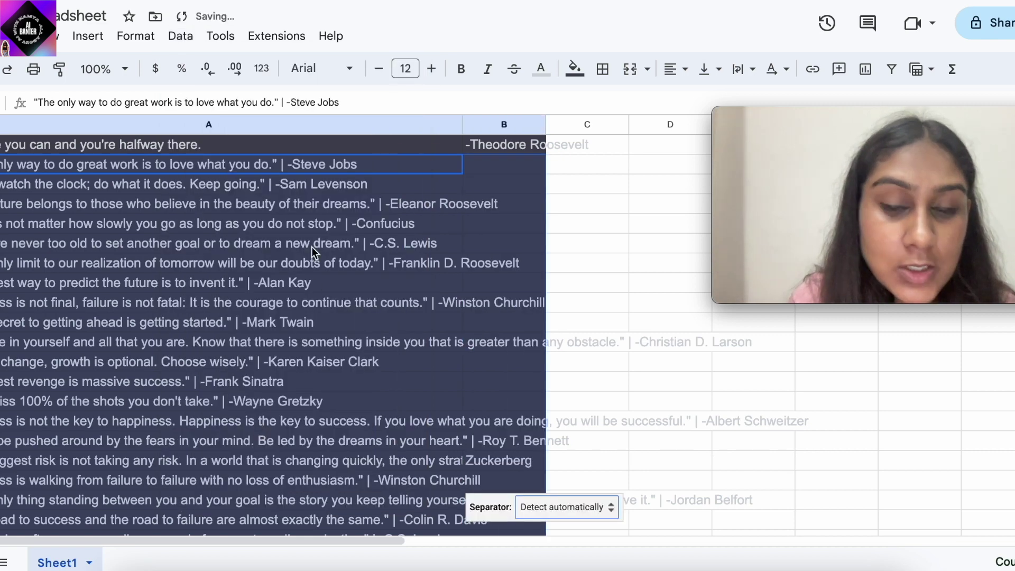
{"action": "left_click", "coordinate": [547, 509]}
{"action": "left_click", "coordinate": [562, 557]}
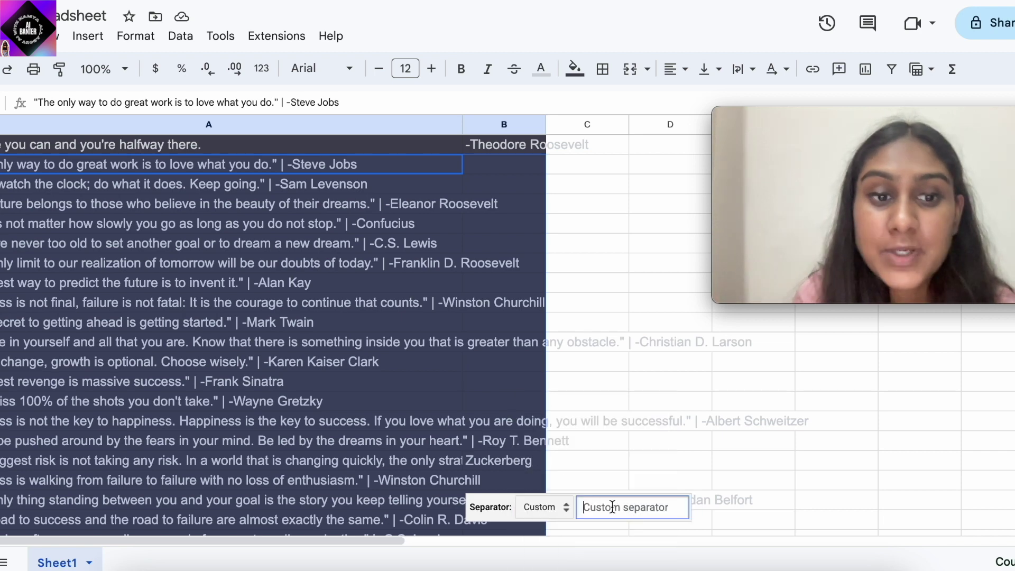
{"action": "type", "text": "|"}
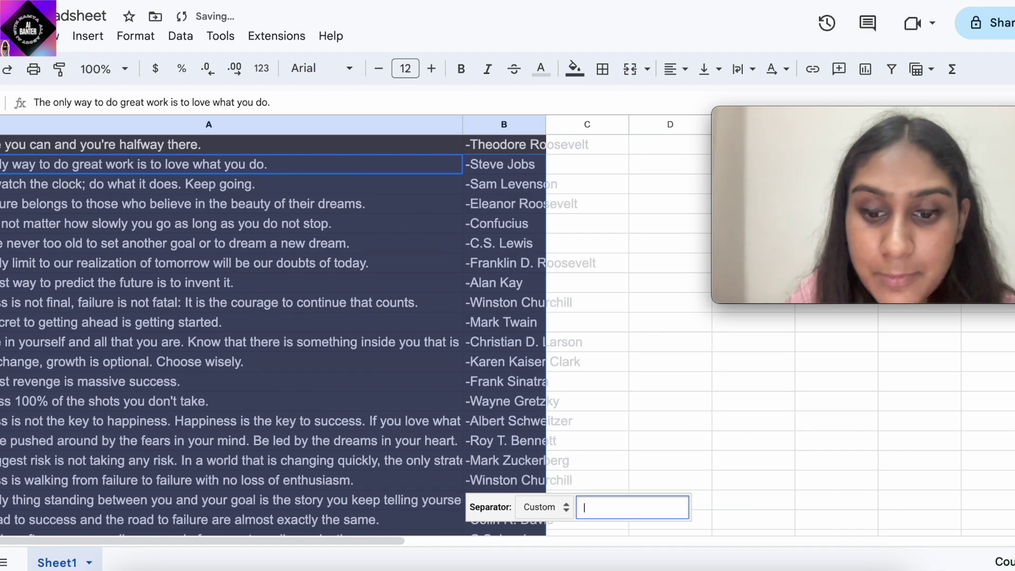
{"action": "left_click", "coordinate": [685, 387]}
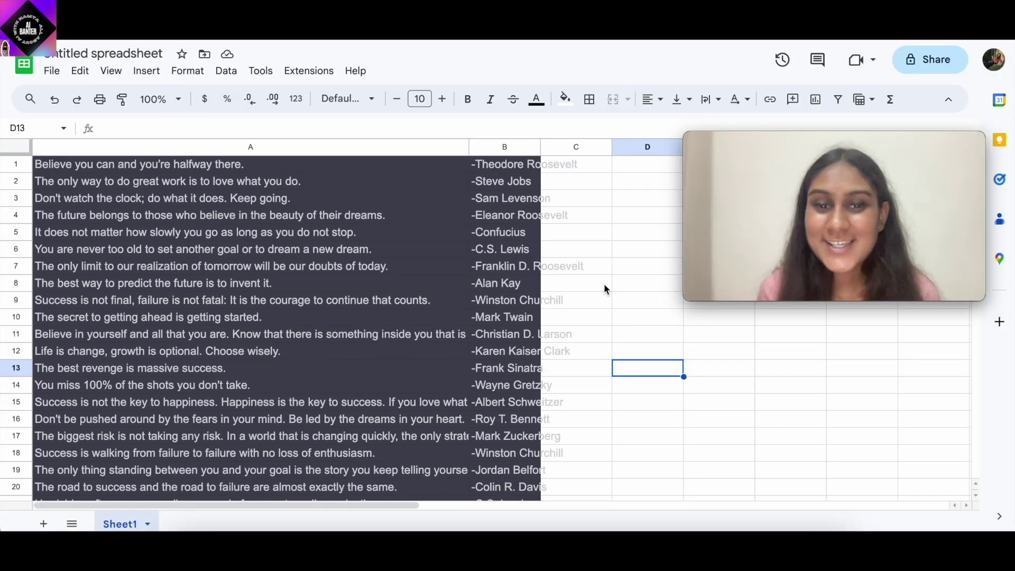
Step: Insert one empty row above the first quote in the sheet
{"action": "left_click", "coordinate": [22, 165]}
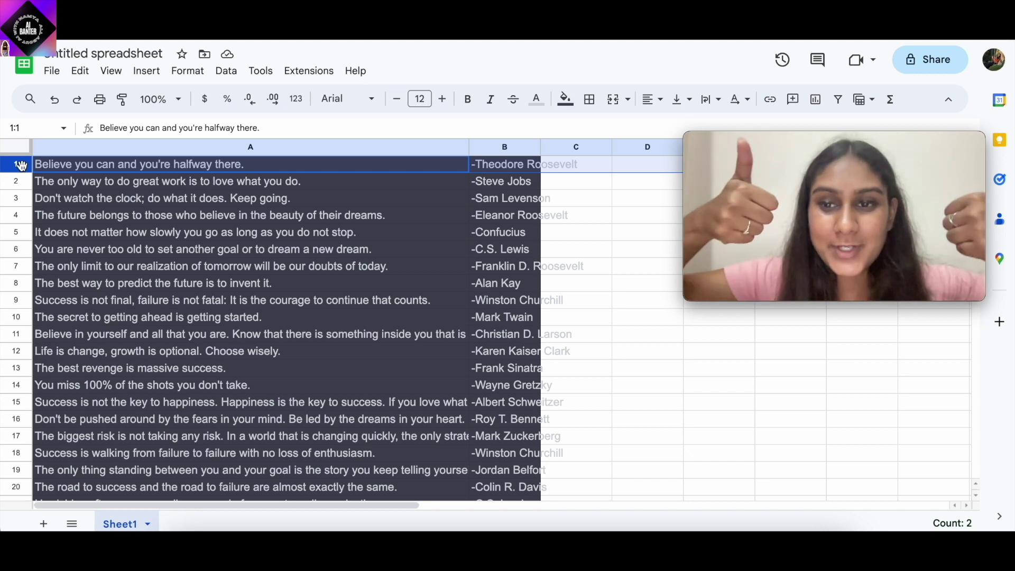
{"action": "right_click", "coordinate": [22, 167]}
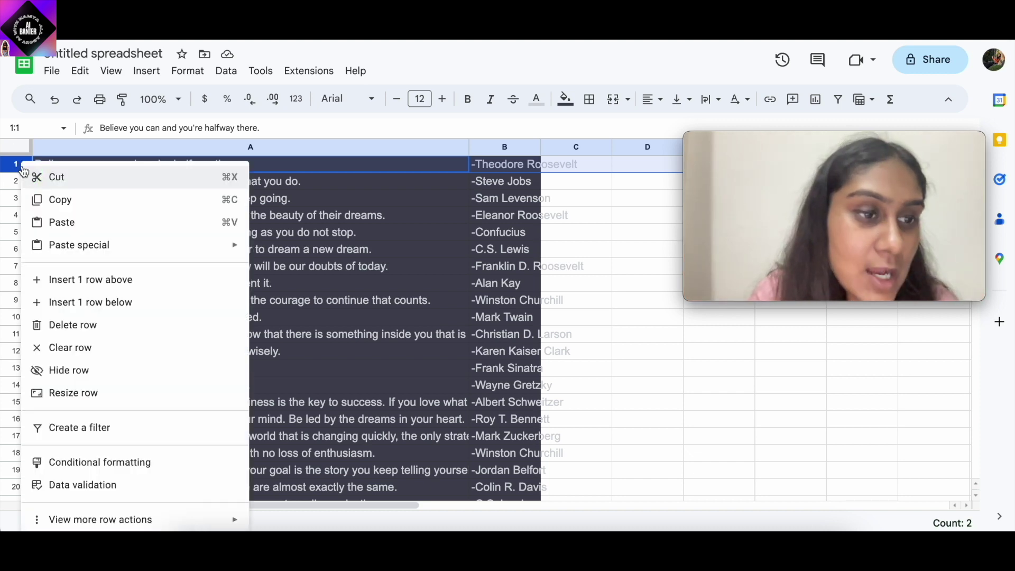
{"action": "left_click", "coordinate": [106, 281]}
{"action": "left_click", "coordinate": [201, 196]}
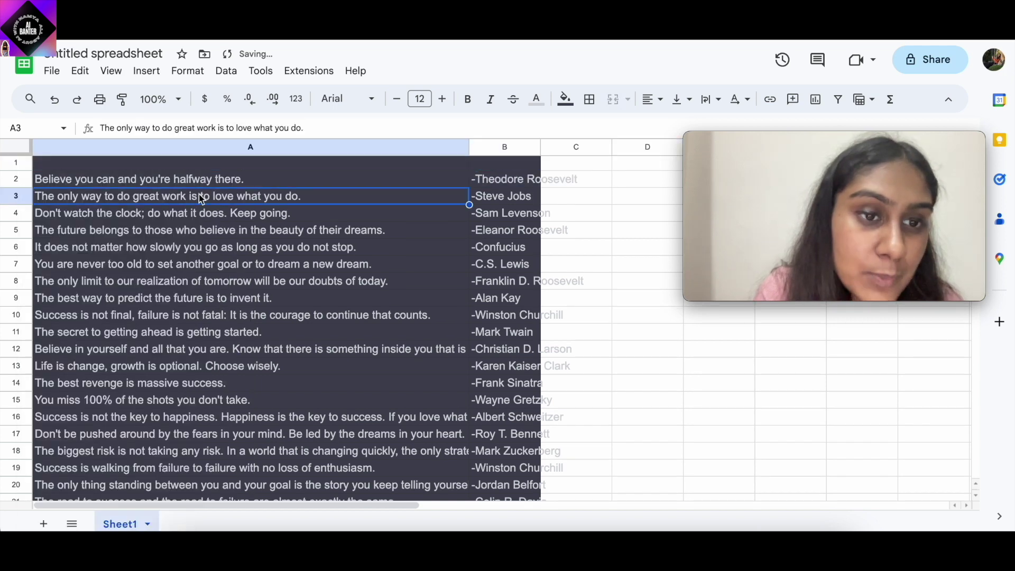
Step: Enter the column headers "Quote" in A1 and "Author" in B1
{"action": "left_click", "coordinate": [218, 167]}
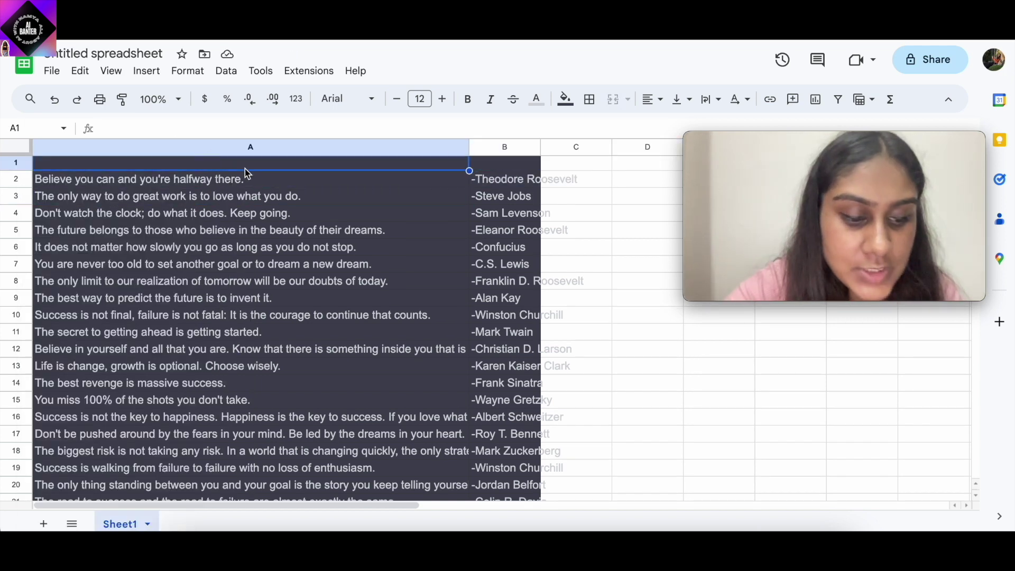
{"action": "type", "text": "Q"}
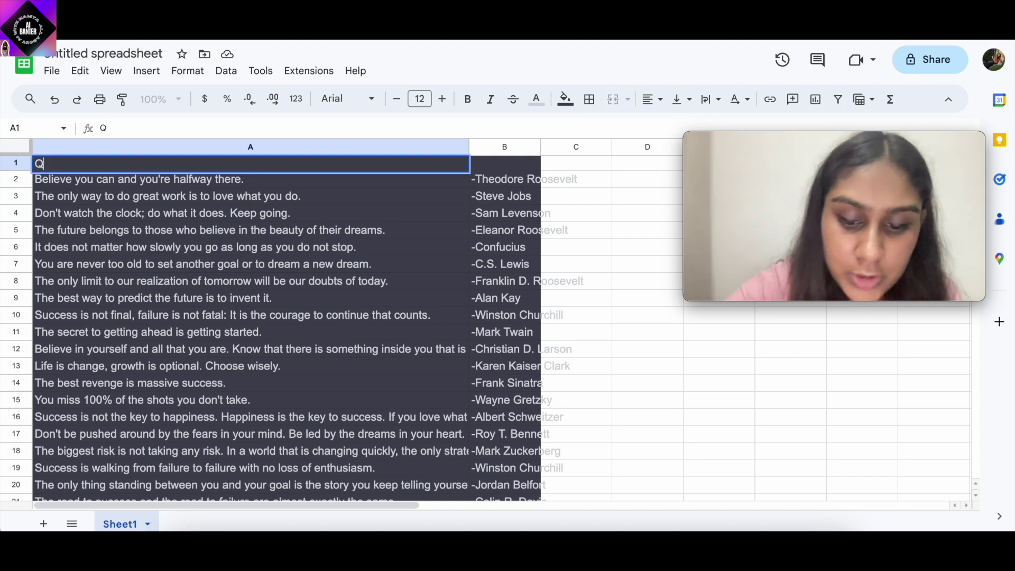
{"action": "type", "text": "uote"}
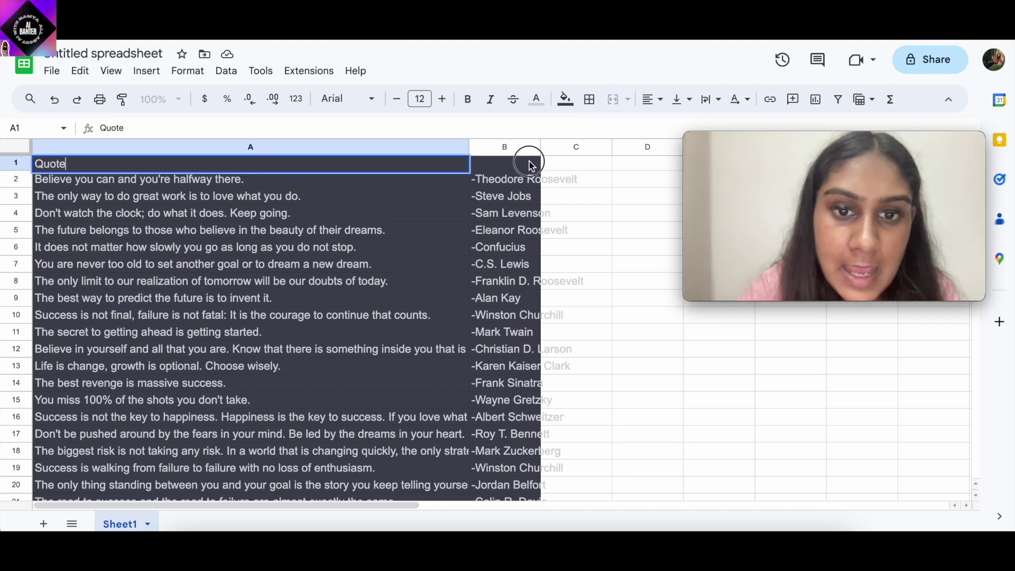
{"action": "left_click", "coordinate": [531, 166]}
{"action": "type", "text": "Author"}
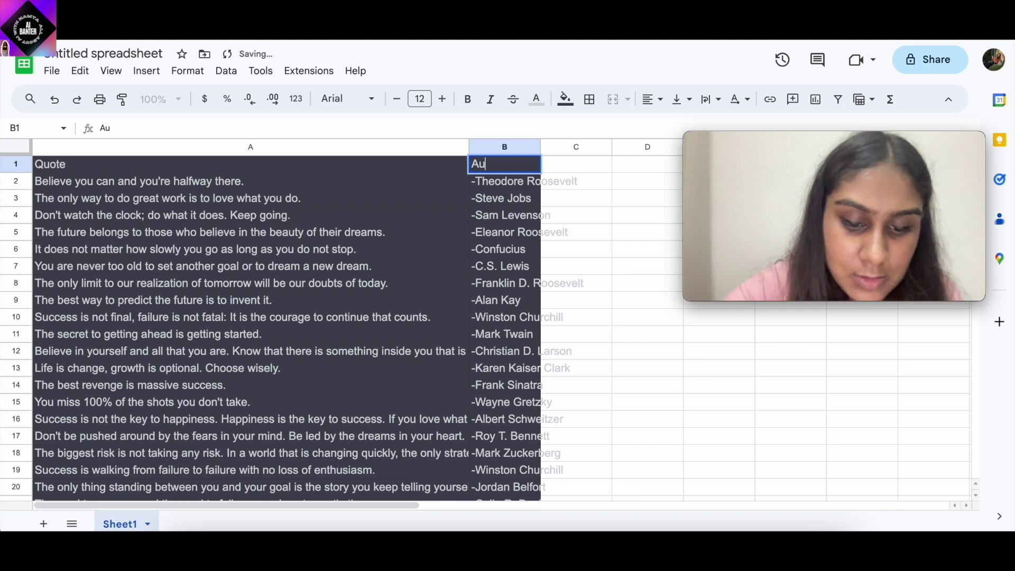
{"action": "left_click", "coordinate": [576, 181]}
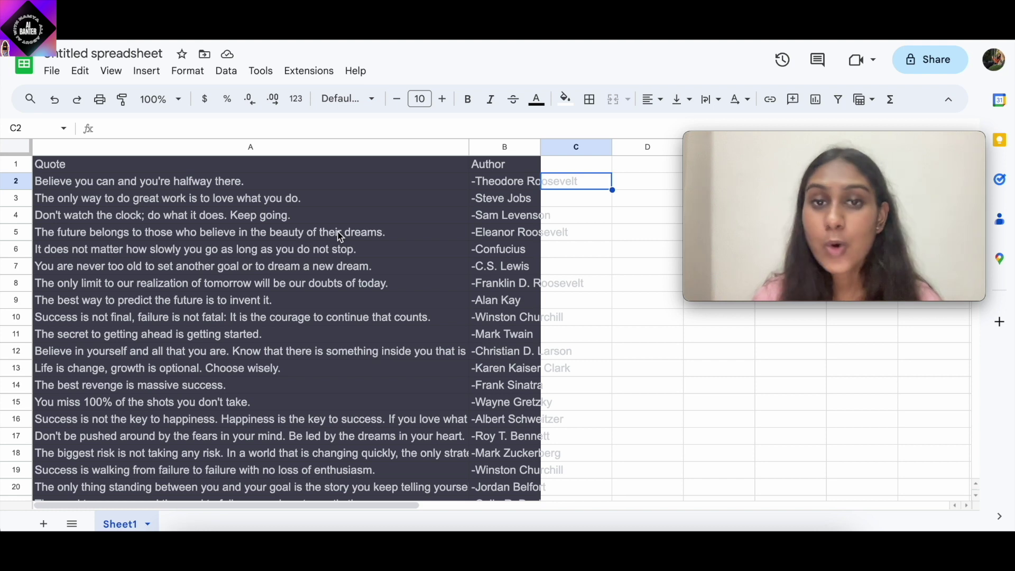
Step: Download the quotes sheet as a Comma Separated Values (.csv) file
{"action": "left_click", "coordinate": [222, 283]}
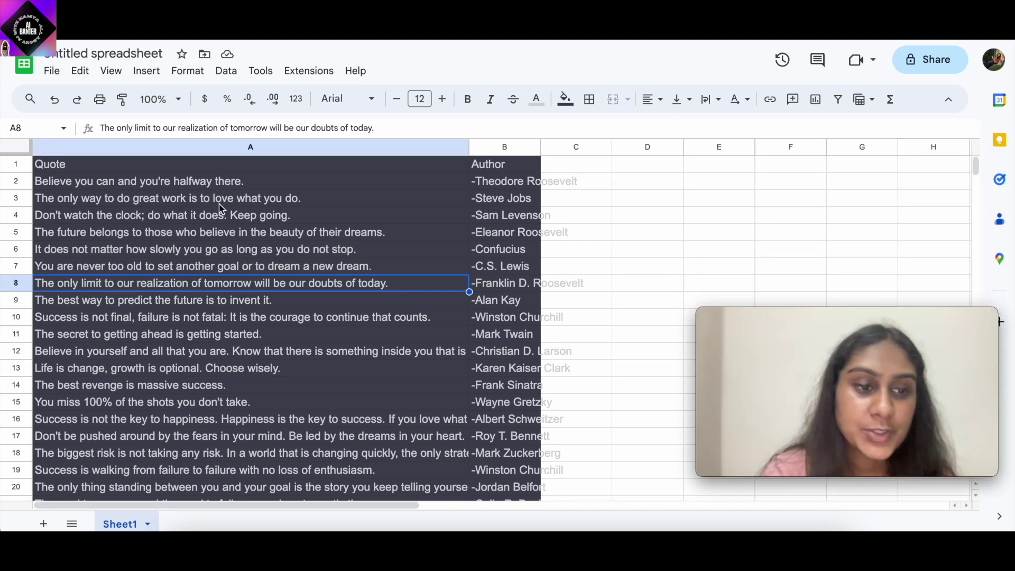
{"action": "left_click", "coordinate": [52, 72]}
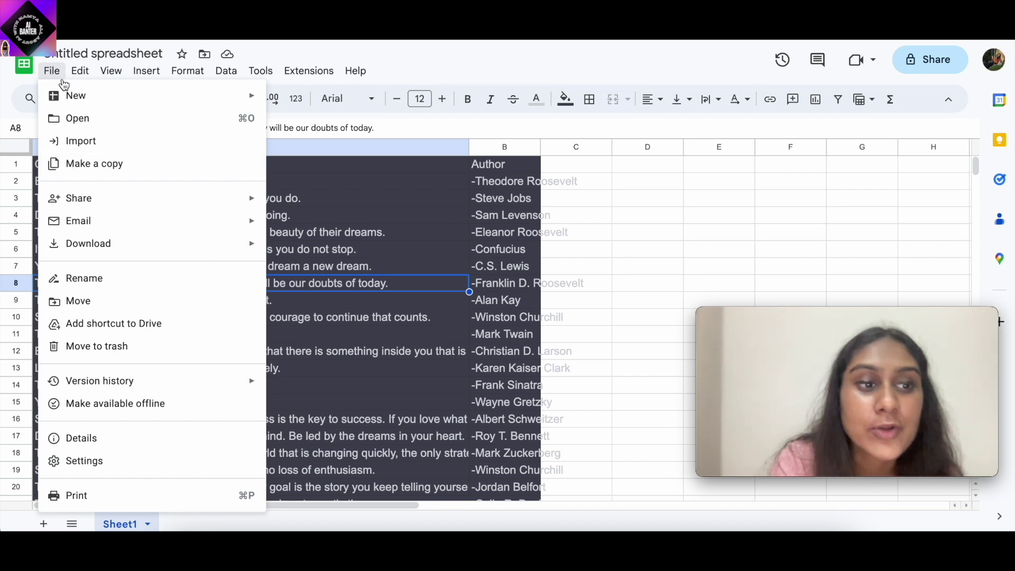
{"action": "mouse_move", "coordinate": [139, 247]}
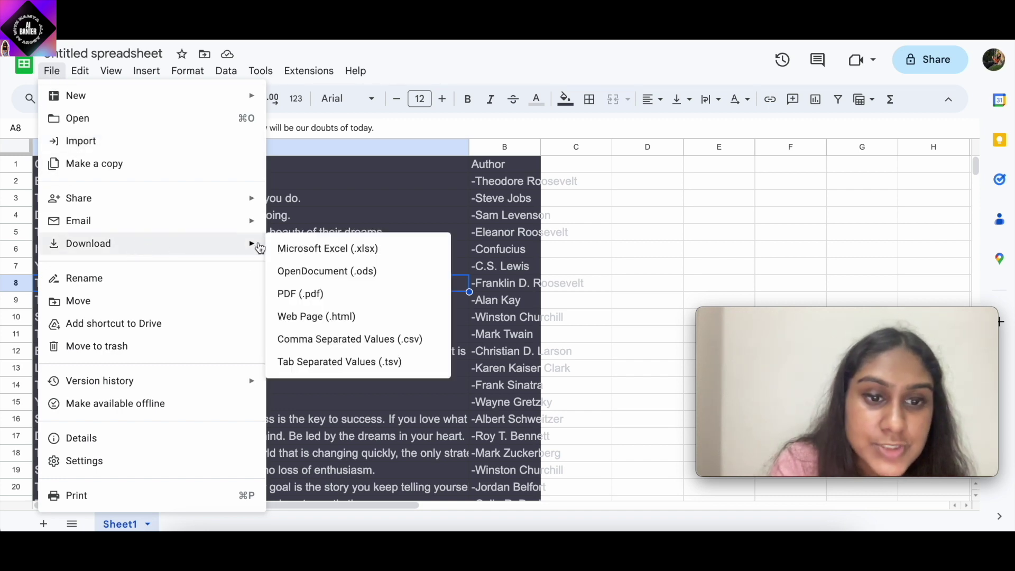
{"action": "left_click", "coordinate": [369, 341]}
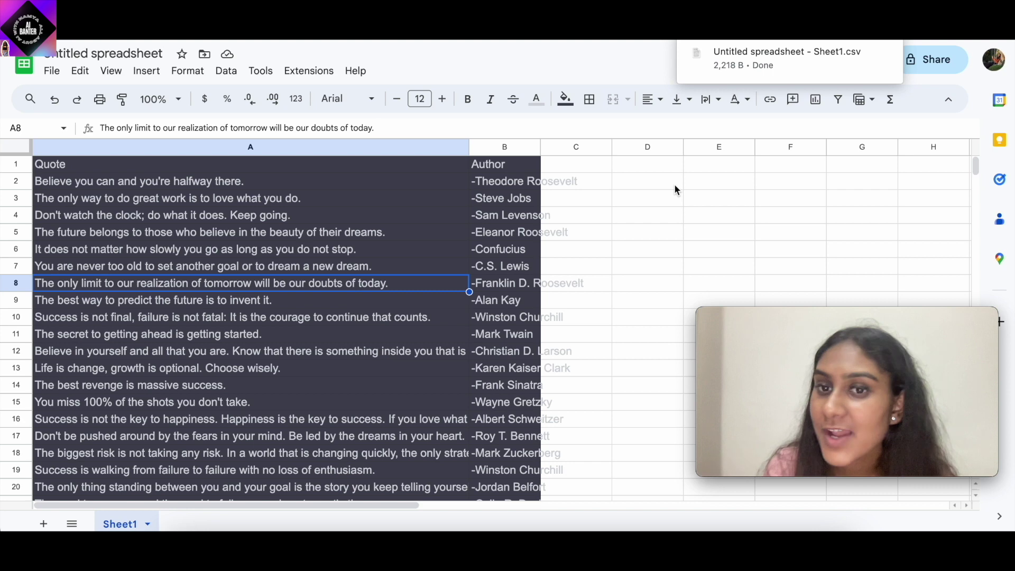
{"action": "left_click", "coordinate": [576, 181]}
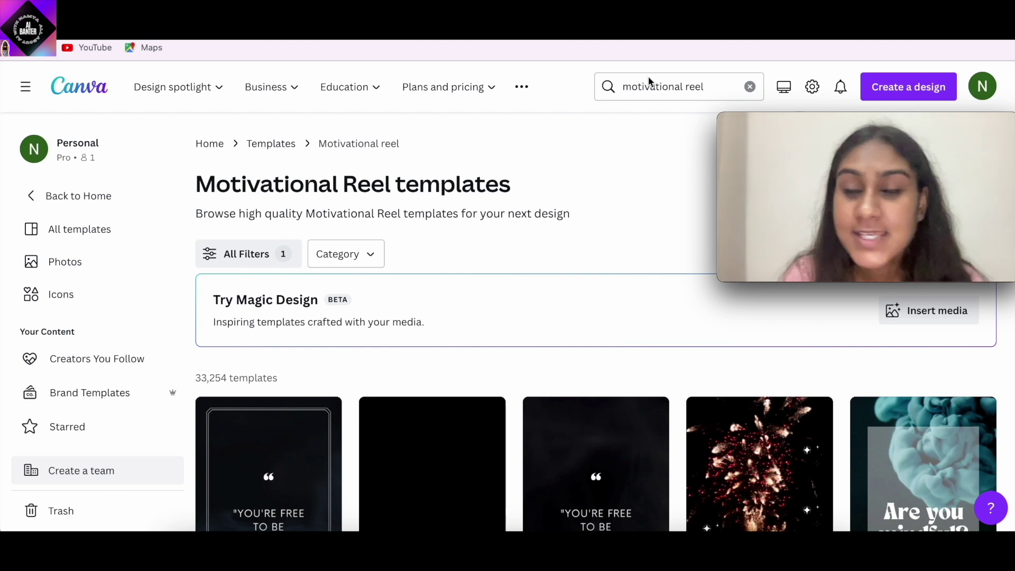
Step: Switch to Canva, open the black elegant "You're free to be different" template from the motivational reel templates, and play it
{"action": "scroll", "coordinate": [681, 175], "scroll_direction": "down", "scroll_amount": 4}
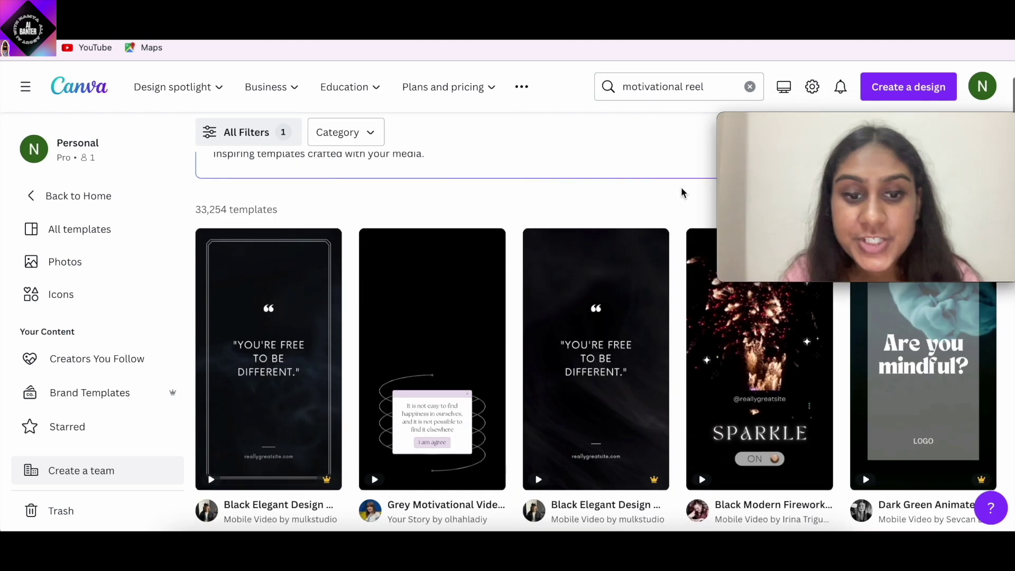
{"action": "scroll", "coordinate": [679, 385], "scroll_direction": "down", "scroll_amount": 7}
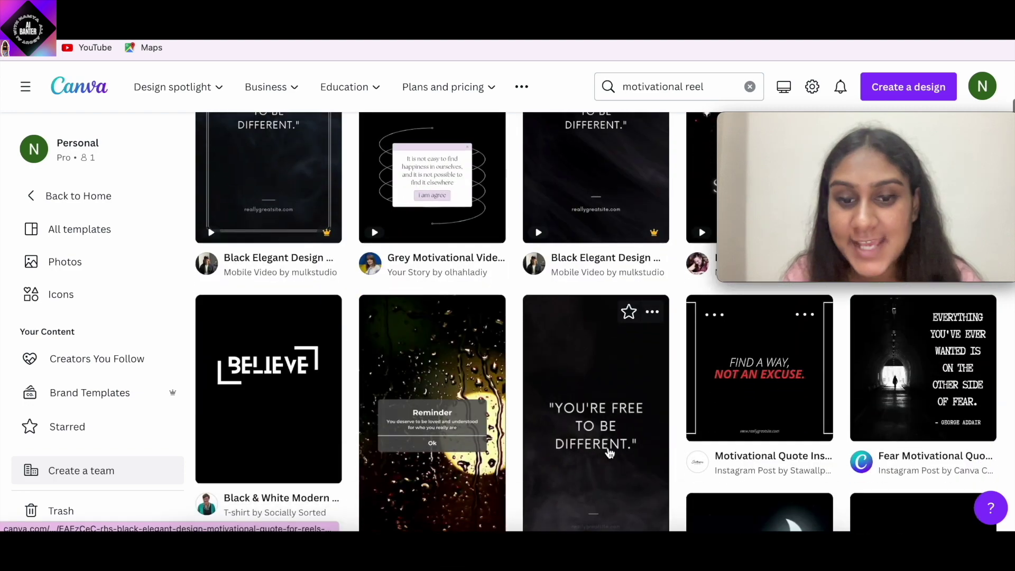
{"action": "scroll", "coordinate": [624, 238], "scroll_direction": "up", "scroll_amount": 7}
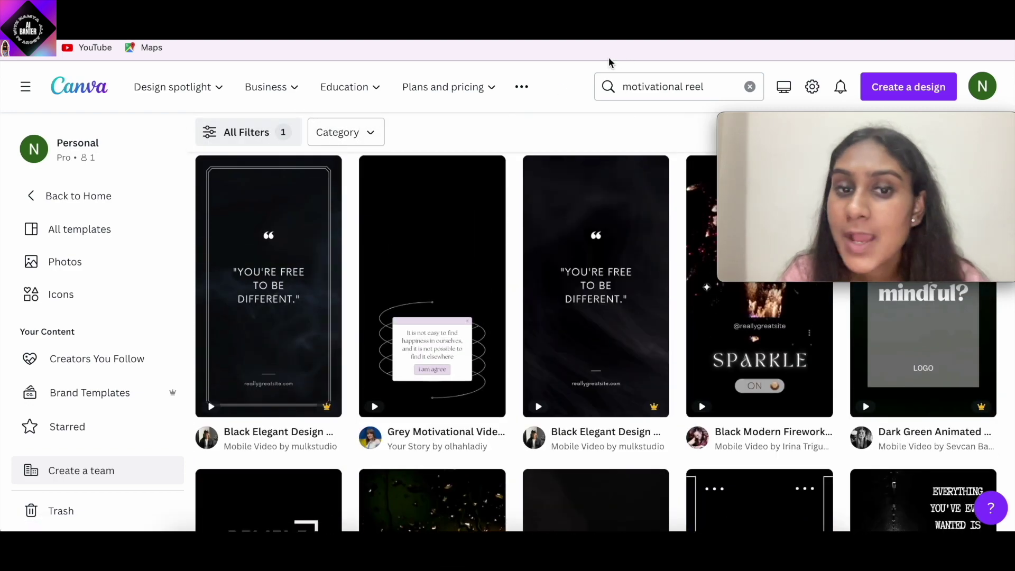
{"action": "scroll", "coordinate": [594, 152], "scroll_direction": "up", "scroll_amount": 4}
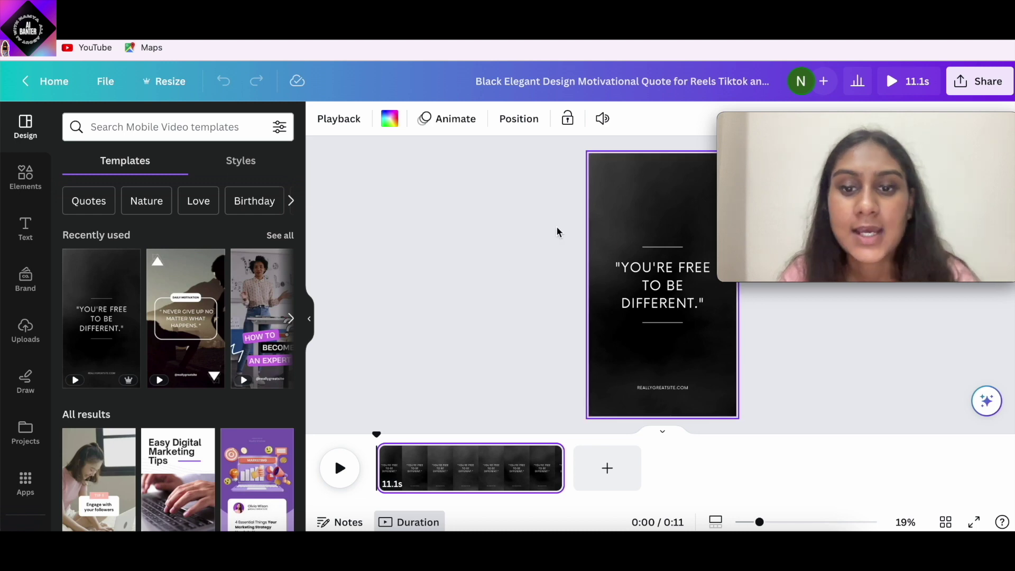
{"action": "left_click", "coordinate": [340, 469]}
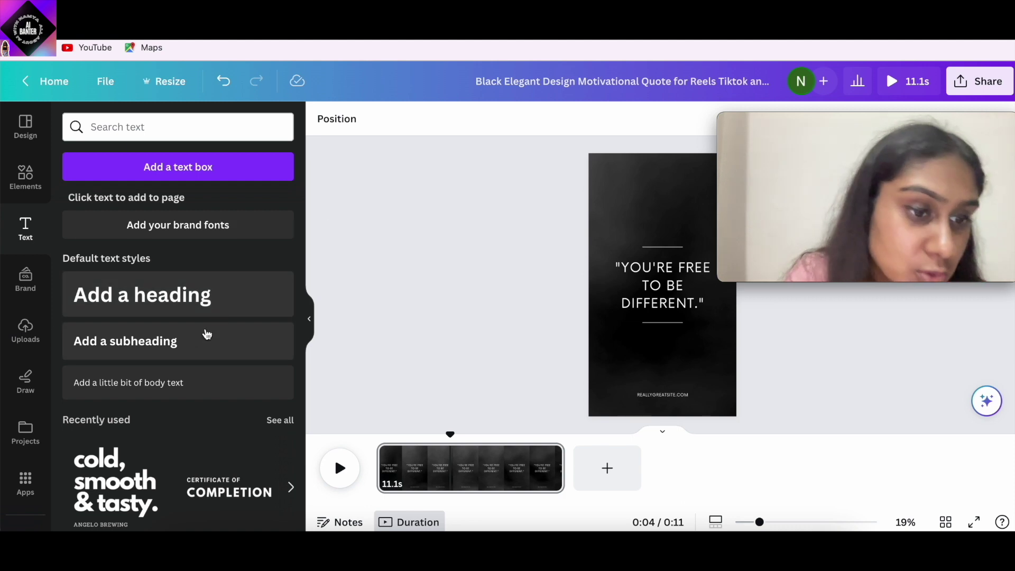
Step: Add a body text box to the page and place it centred just below the lower line under the quote
{"action": "scroll", "coordinate": [179, 391], "scroll_direction": "down", "scroll_amount": 5}
{"action": "scroll", "coordinate": [178, 396], "scroll_direction": "up", "scroll_amount": 5}
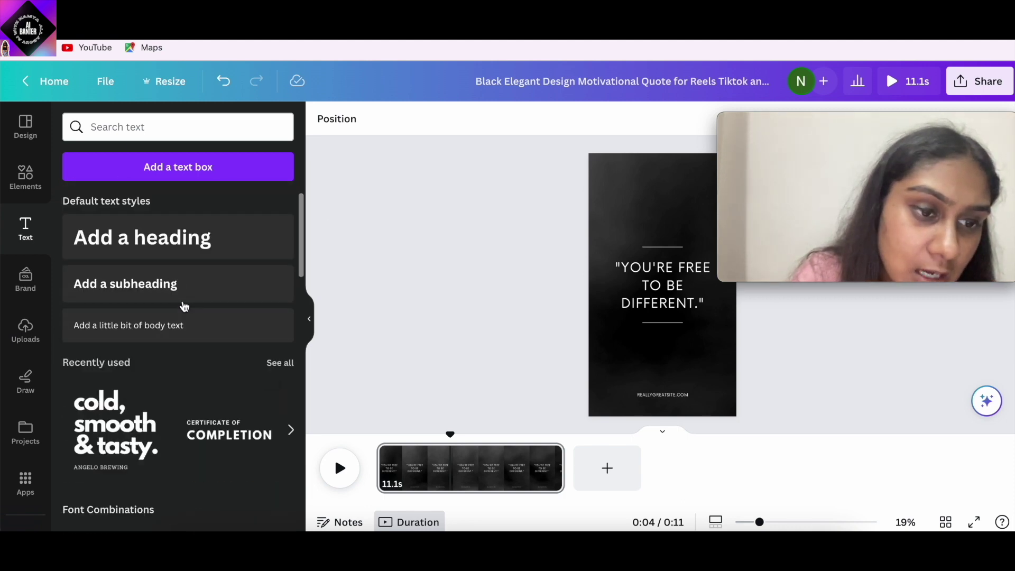
{"action": "left_click", "coordinate": [156, 332]}
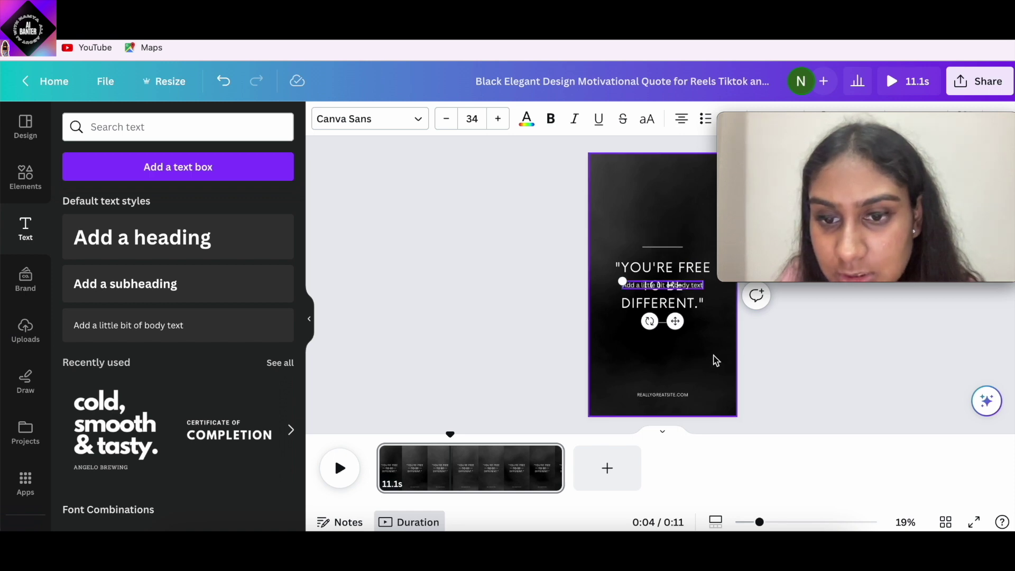
{"action": "left_click", "coordinate": [670, 287]}
{"action": "left_click_drag", "start_coordinate": [670, 287], "coordinate": [673, 344]}
{"action": "left_click_drag", "start_coordinate": [673, 342], "coordinate": [678, 340]}
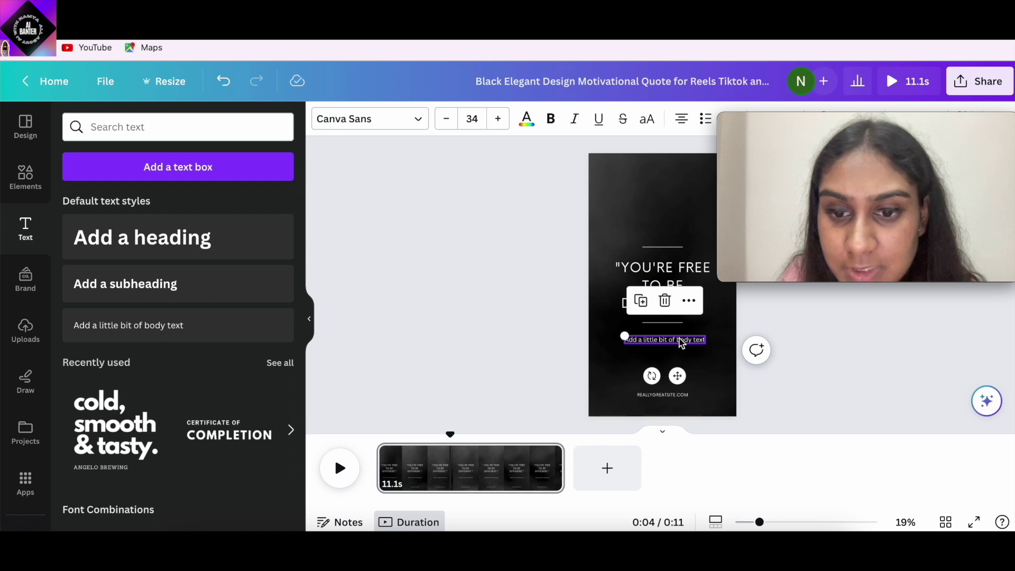
Step: Try several recommended fonts on the new body text and set it to Black Mango
{"action": "double_click", "coordinate": [679, 338]}
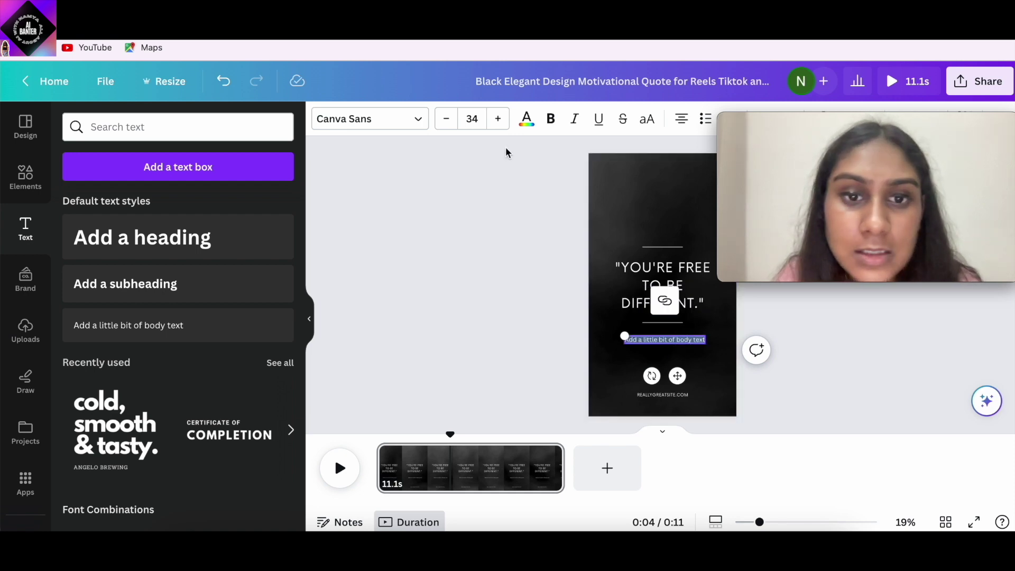
{"action": "left_click", "coordinate": [396, 119]}
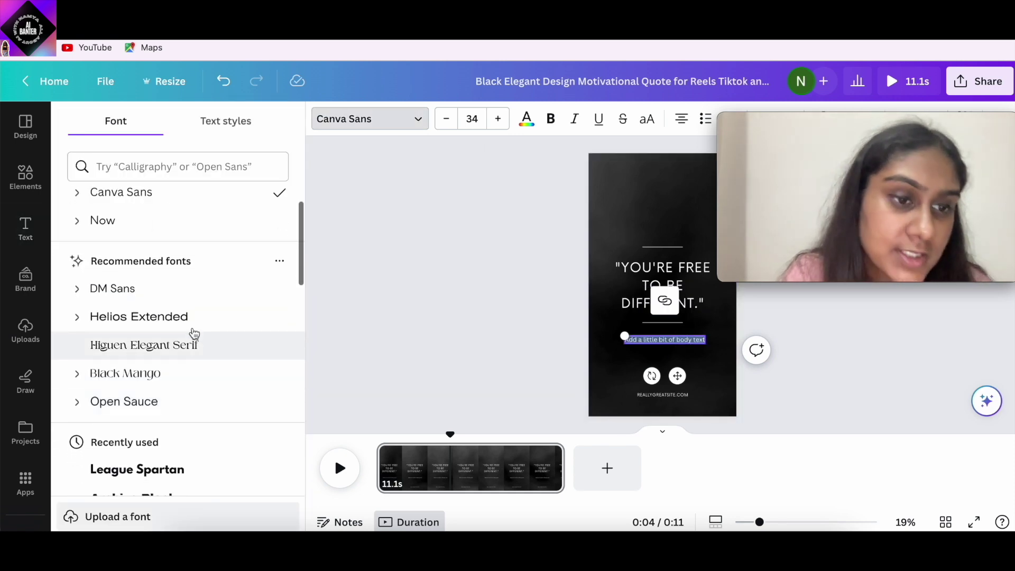
{"action": "left_click", "coordinate": [194, 295]}
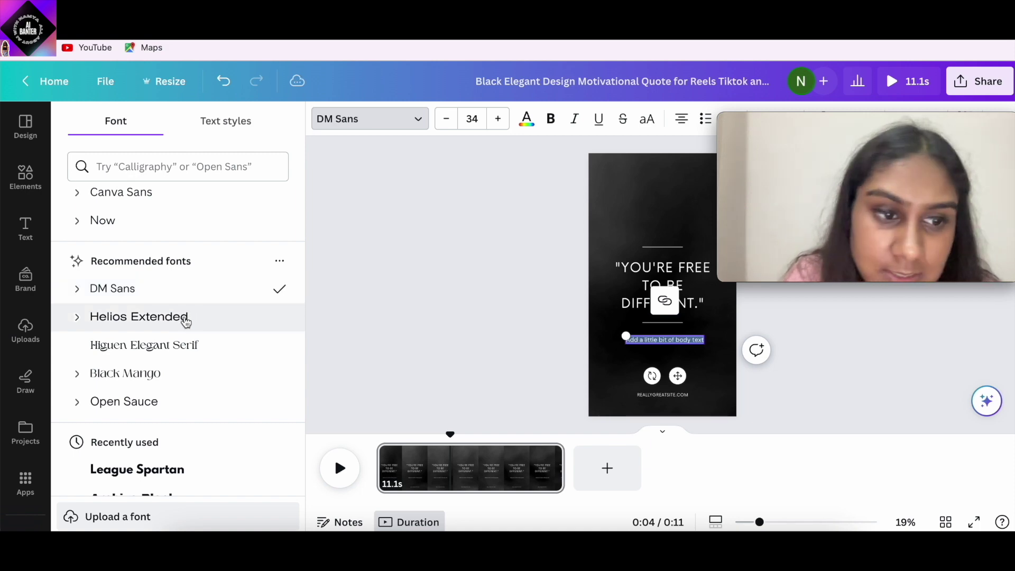
{"action": "left_click", "coordinate": [211, 352]}
{"action": "left_click", "coordinate": [200, 376]}
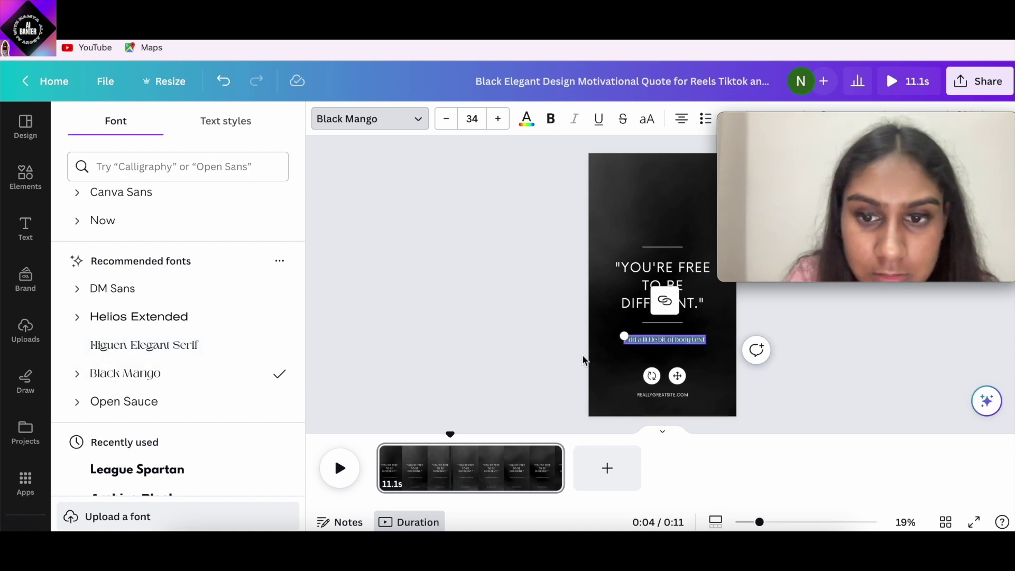
{"action": "left_click", "coordinate": [564, 357]}
{"action": "left_click", "coordinate": [727, 366]}
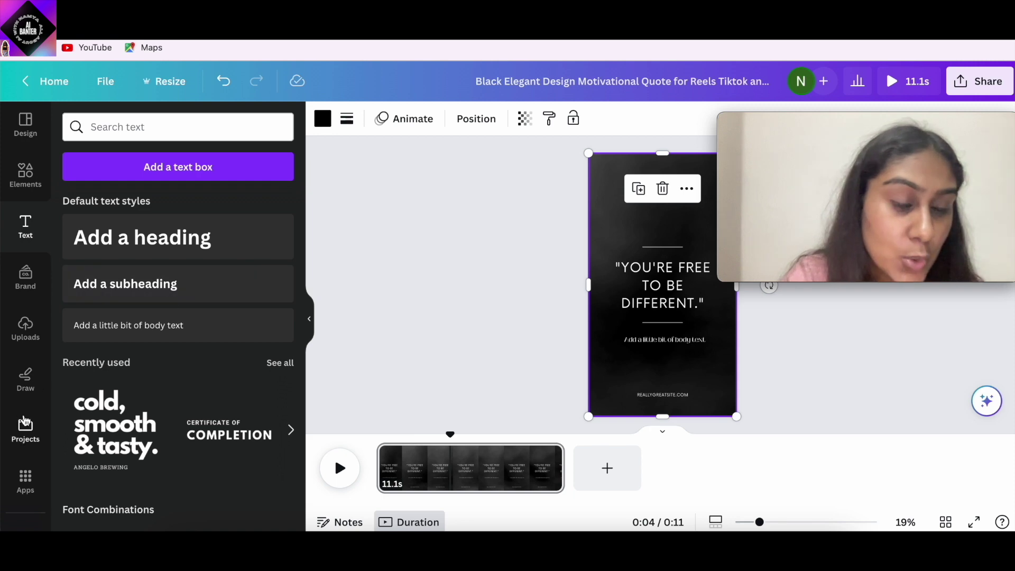
Step: Upload "Untitled spreadsheet - Sheet1.csv" from Downloads as the data for Bulk create
{"action": "scroll", "coordinate": [26, 420], "scroll_direction": "down", "scroll_amount": 1}
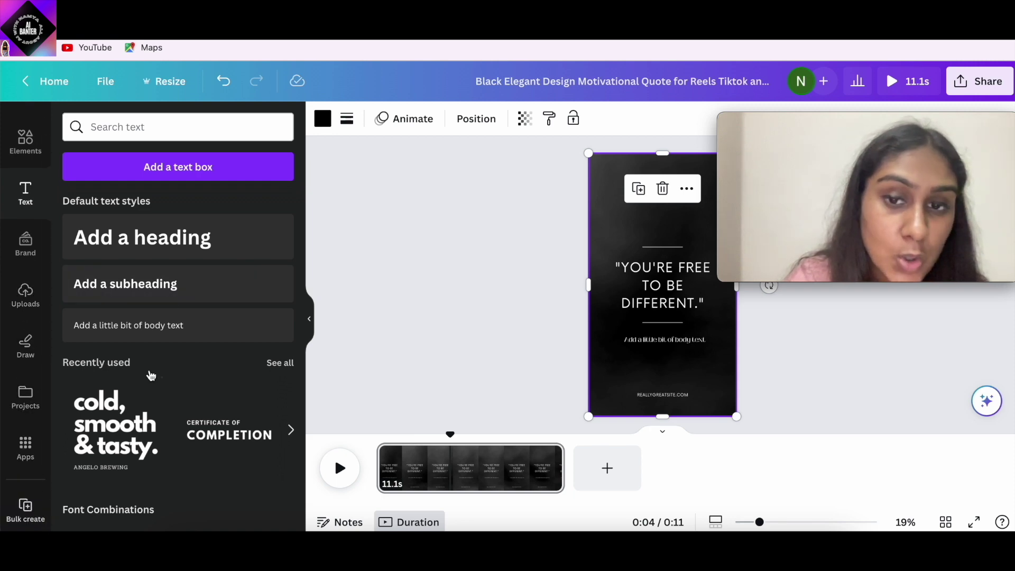
{"action": "left_click", "coordinate": [24, 506]}
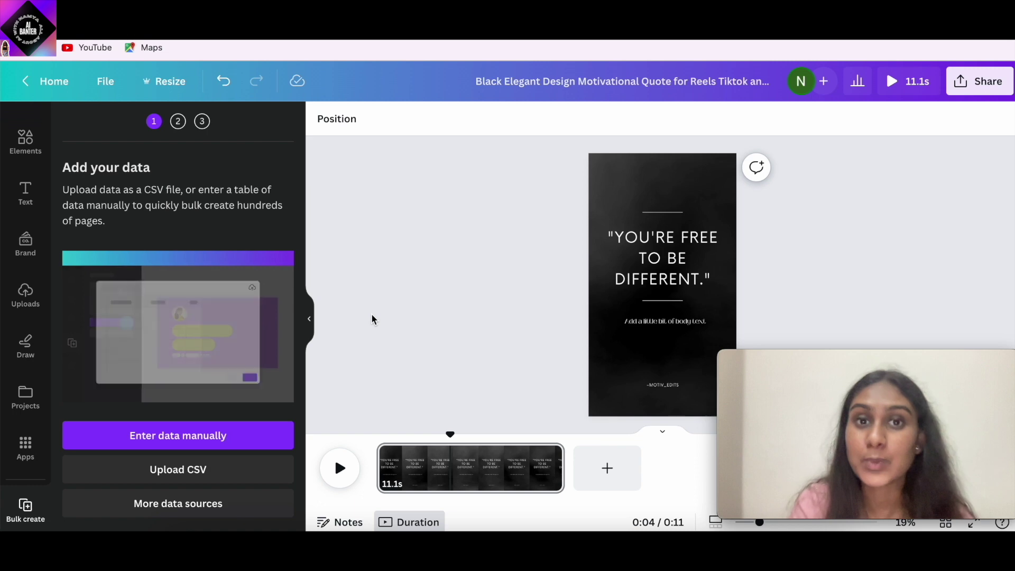
{"action": "left_click", "coordinate": [245, 471]}
{"action": "left_click", "coordinate": [386, 177]}
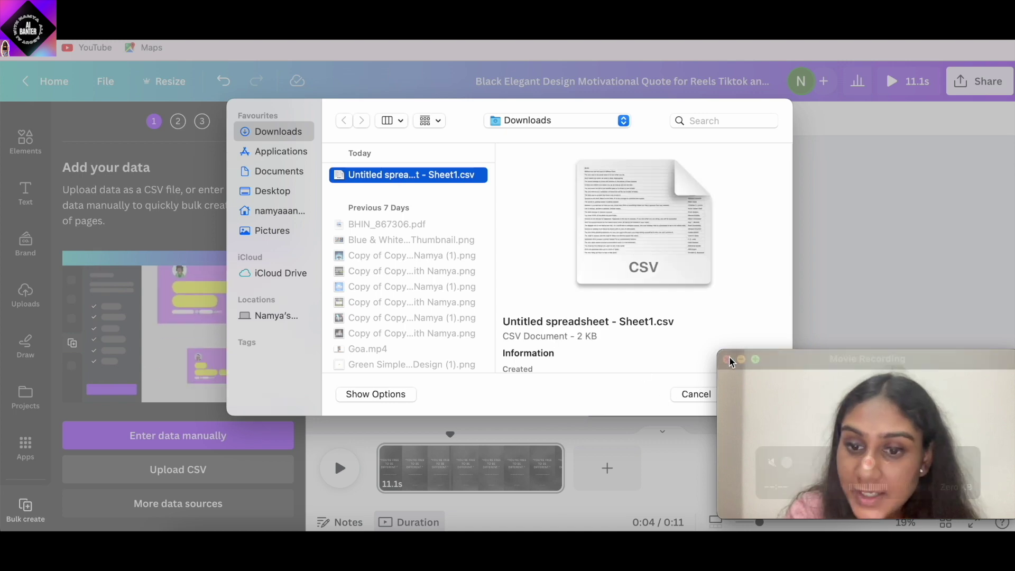
{"action": "left_click_drag", "start_coordinate": [781, 362], "coordinate": [781, 426]}
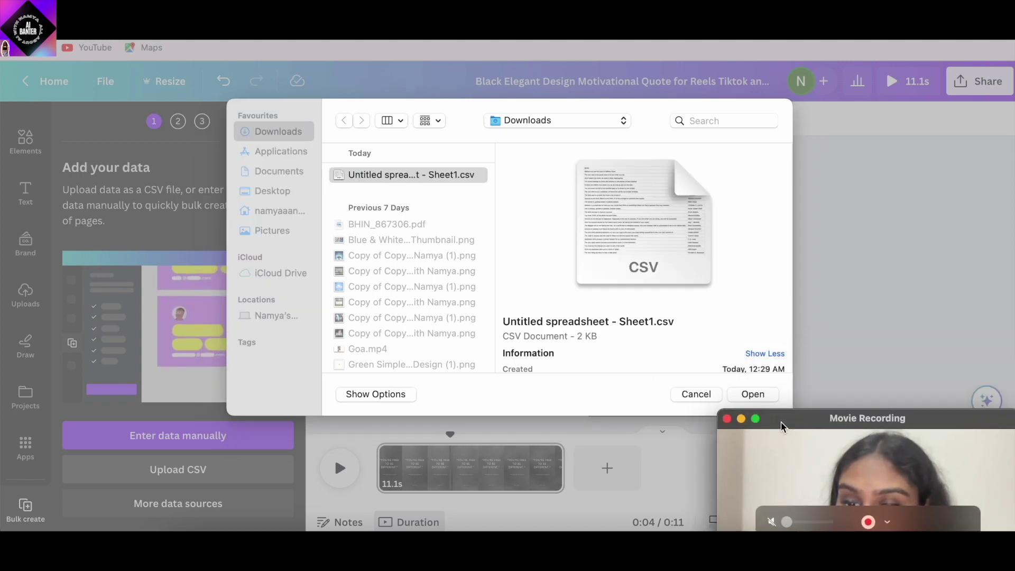
{"action": "left_click", "coordinate": [756, 392]}
{"action": "left_click_drag", "start_coordinate": [786, 421], "coordinate": [784, 376]}
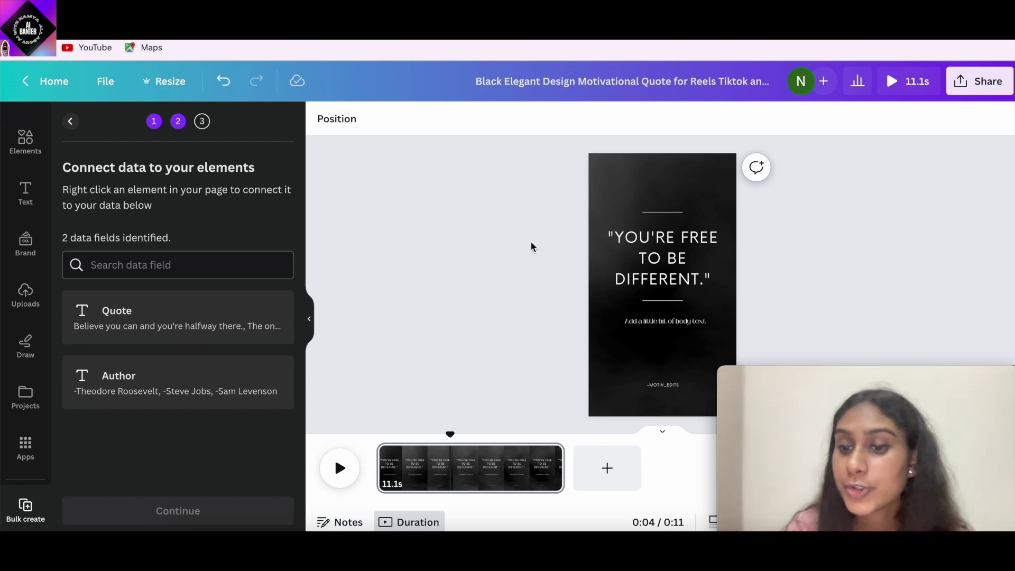
Step: Connect the large "You're free to be different" text to the Quote data field
{"action": "left_click", "coordinate": [671, 254]}
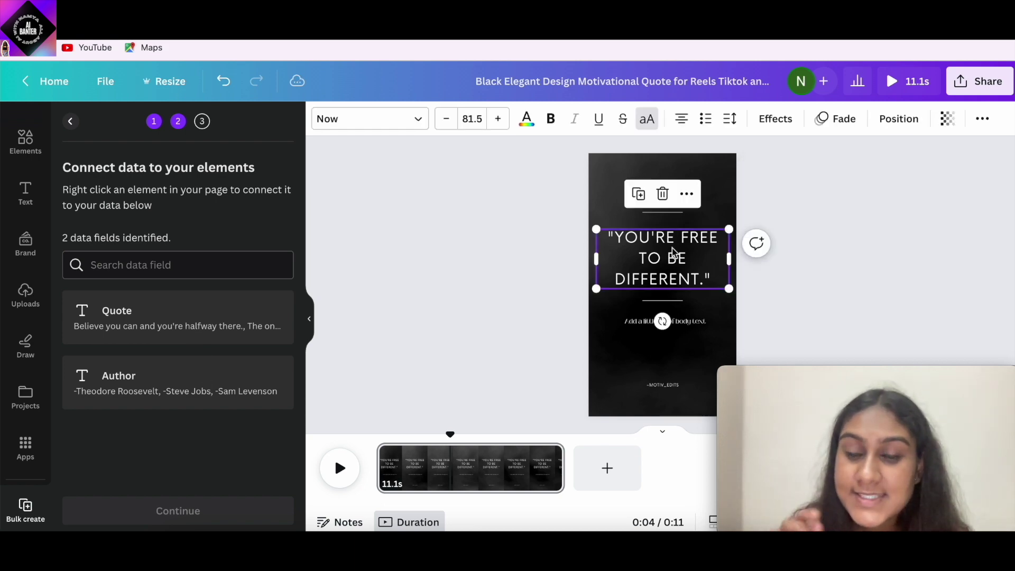
{"action": "left_click", "coordinate": [687, 194]}
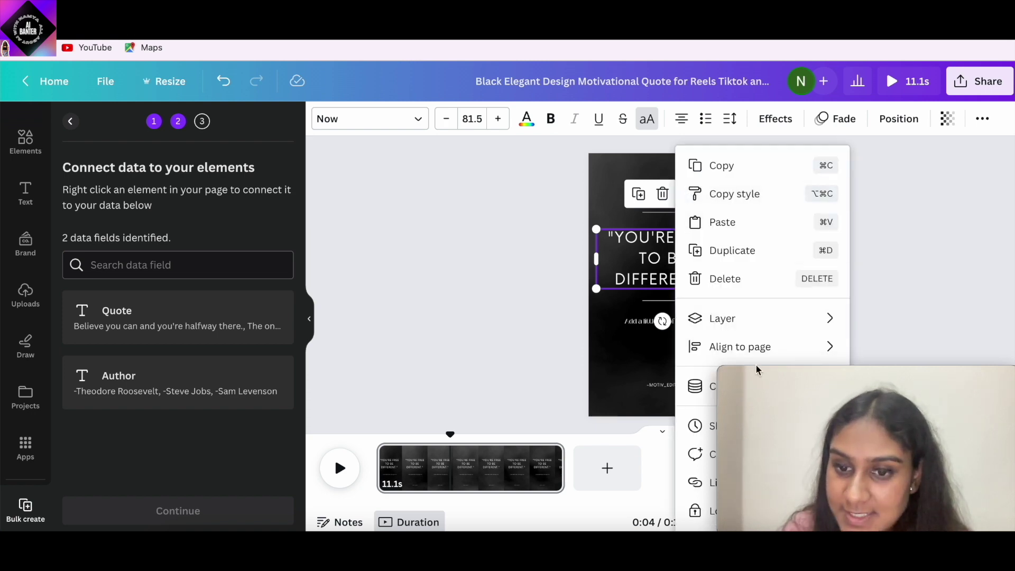
{"action": "left_click_drag", "start_coordinate": [810, 386], "coordinate": [193, 356]}
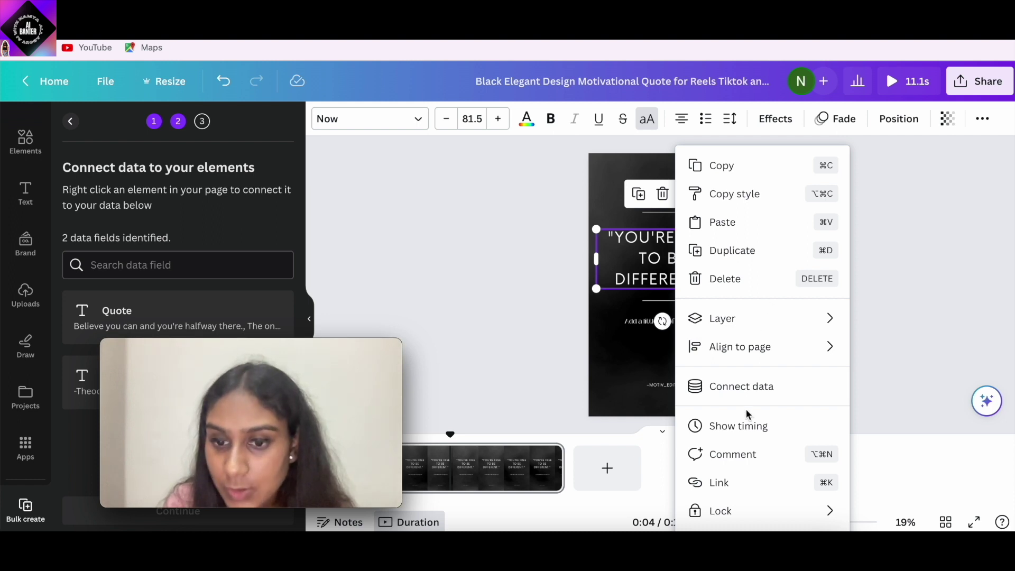
{"action": "left_click", "coordinate": [734, 389]}
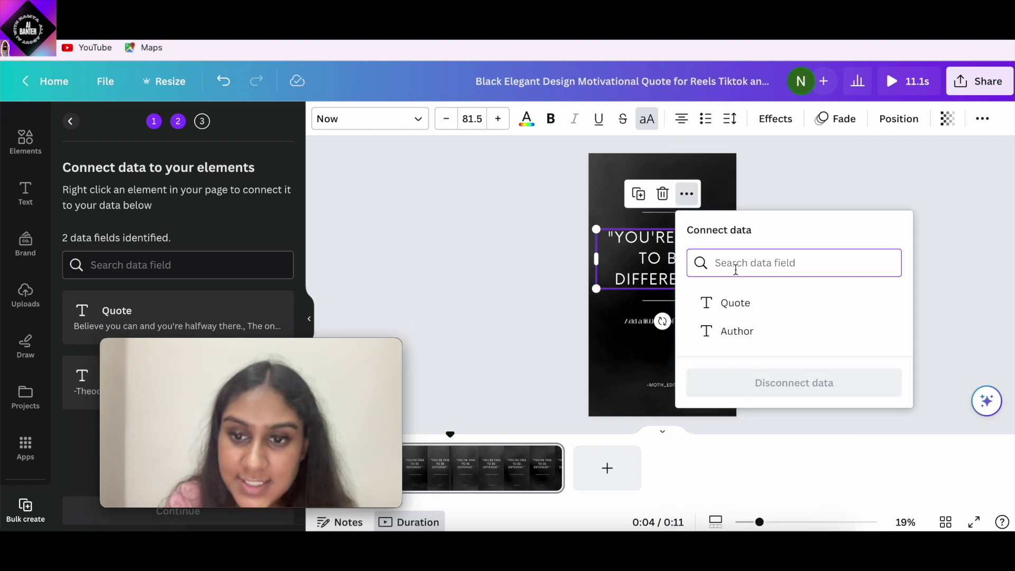
{"action": "left_click", "coordinate": [735, 304]}
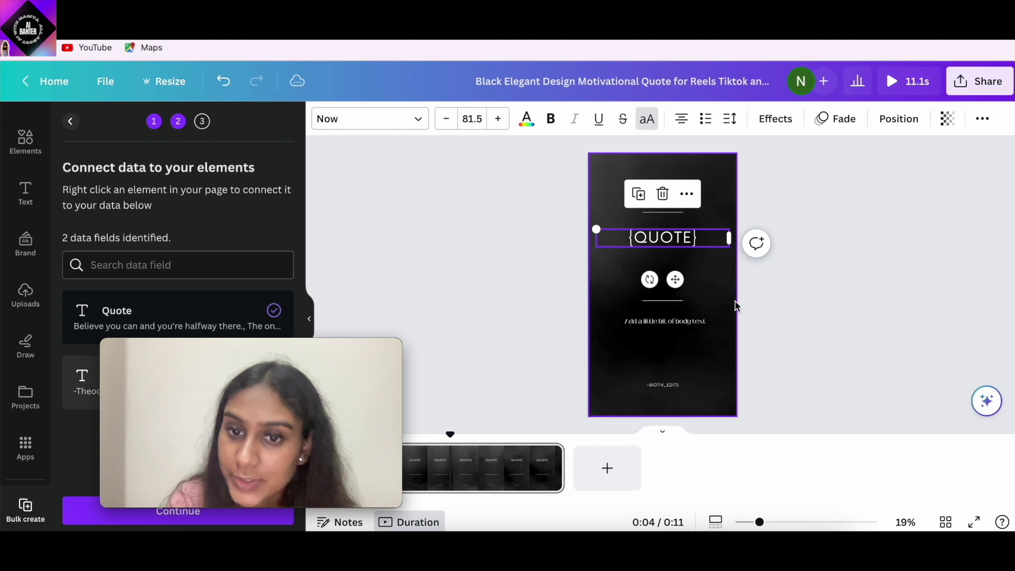
Step: Connect the small body text below the lower line to the Author data field
{"action": "left_click", "coordinate": [672, 323]}
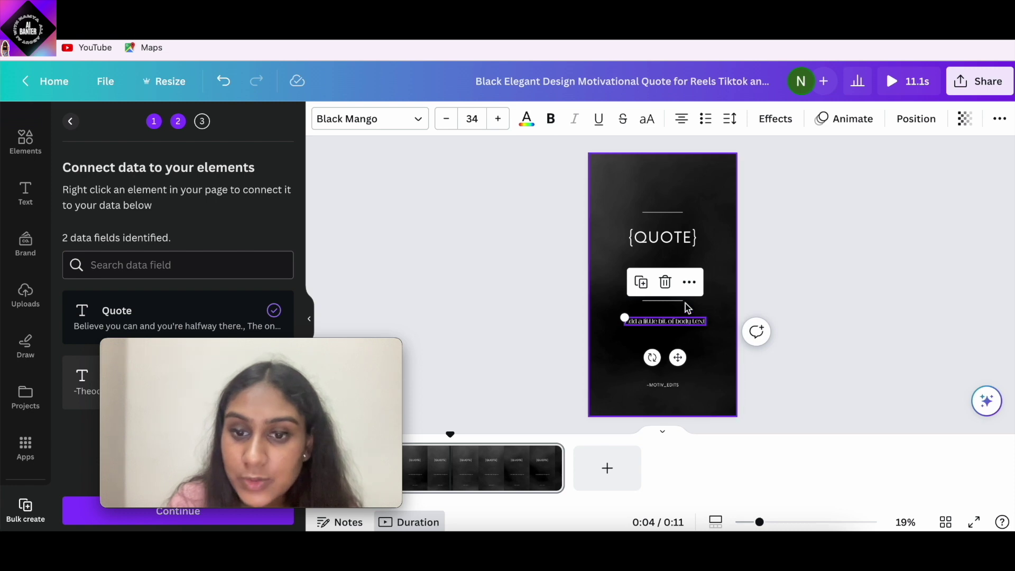
{"action": "left_click", "coordinate": [688, 282]}
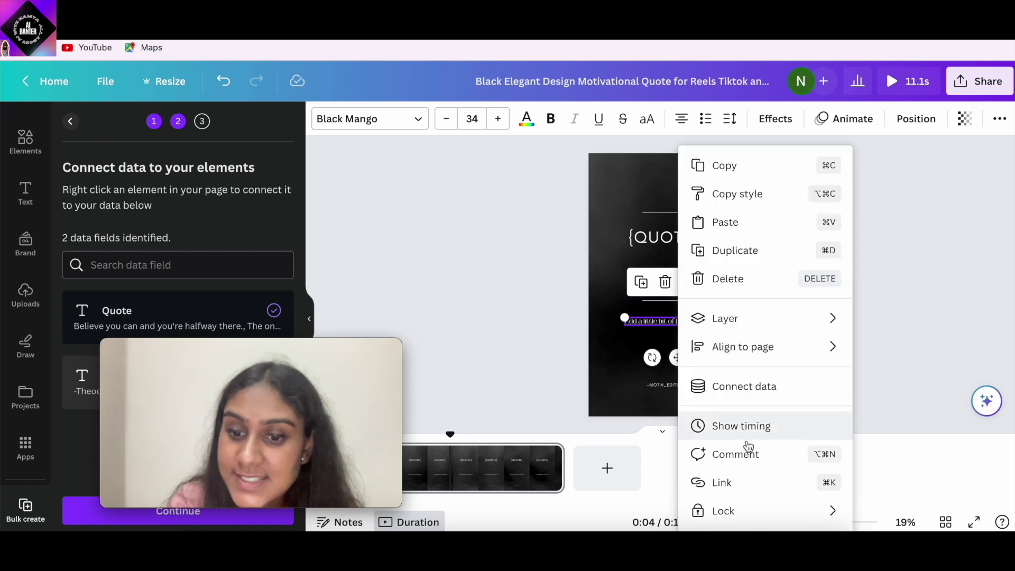
{"action": "left_click", "coordinate": [744, 385]}
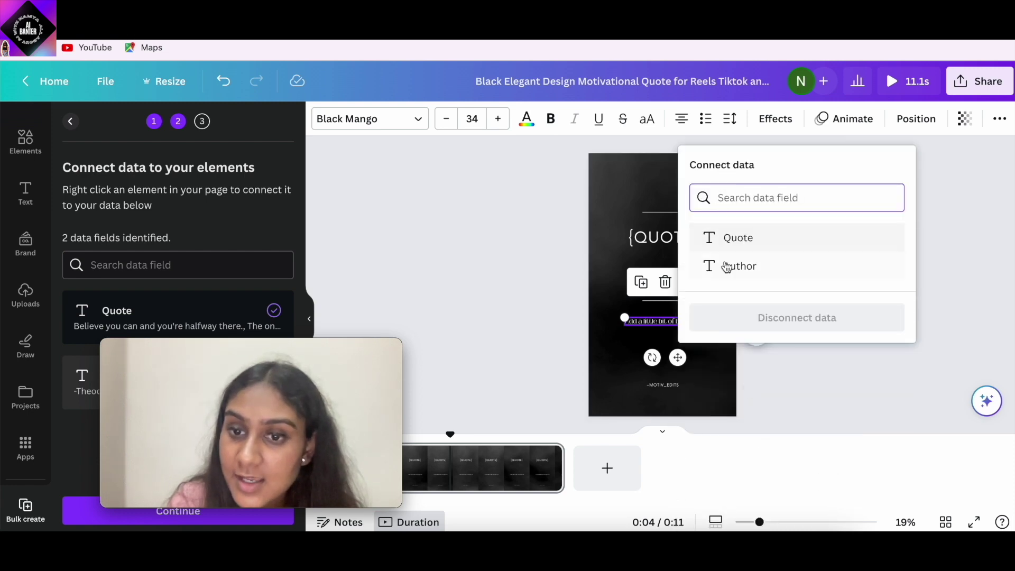
{"action": "left_click", "coordinate": [738, 270]}
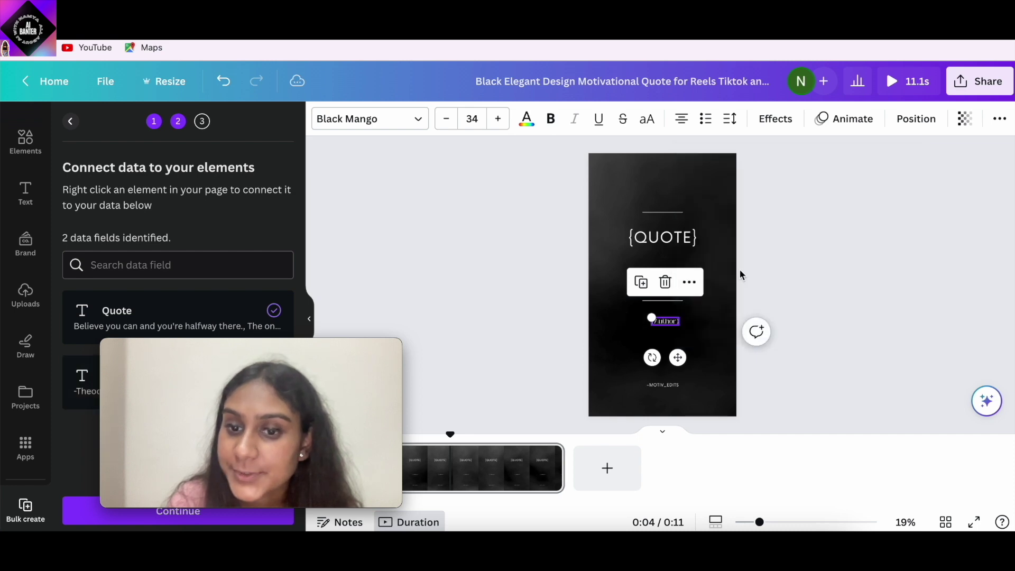
{"action": "left_click", "coordinate": [717, 327]}
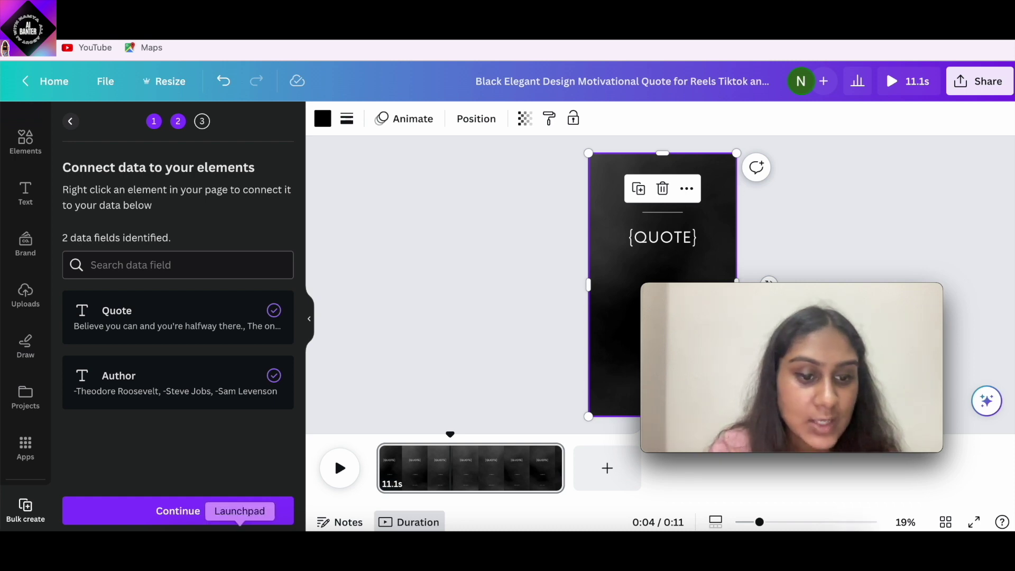
Step: Proceed to applying the connected data and delete the thin line between the Quote and Author placeholders
{"action": "left_click", "coordinate": [211, 511]}
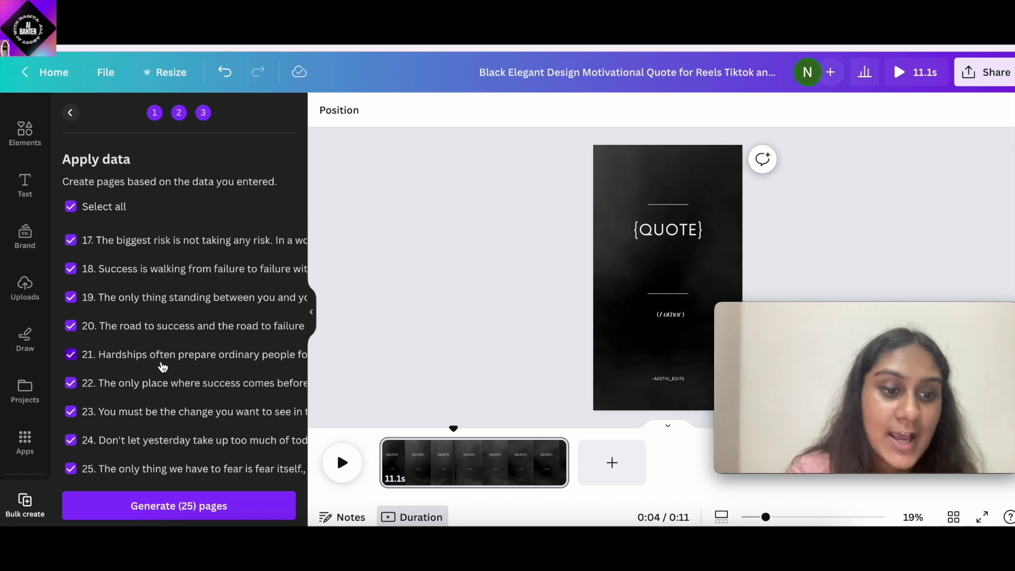
{"action": "left_click", "coordinate": [657, 294]}
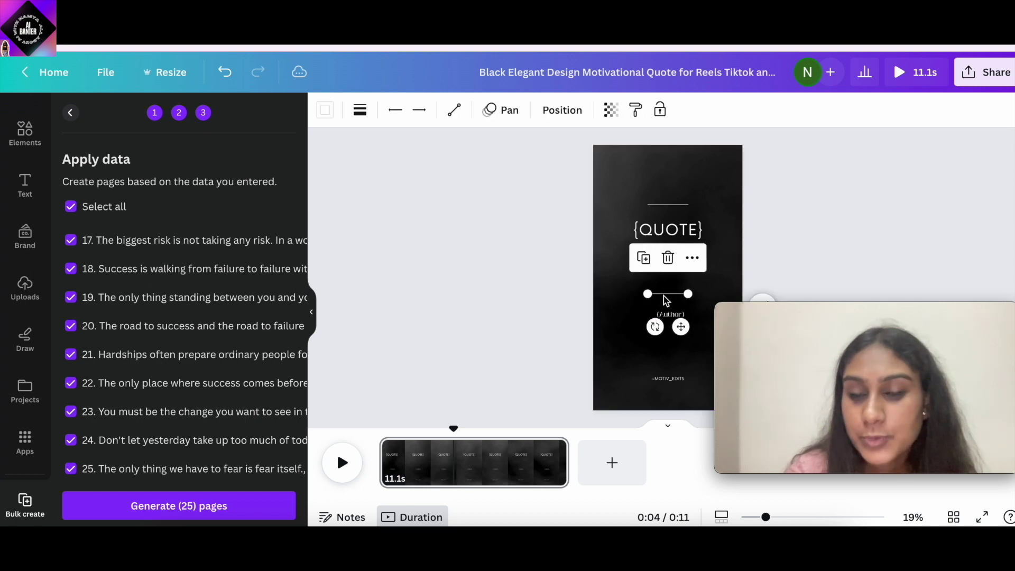
{"action": "key", "text": "BackSpace"}
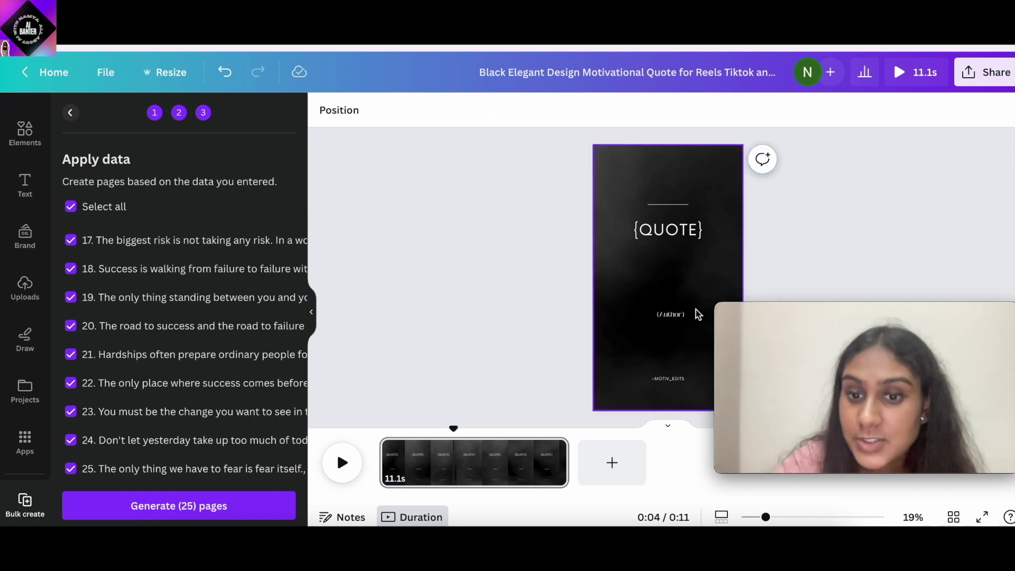
Step: Delete the "-MOTIV_EDITS" text and move the Author placeholder down into its place near the page's lower edge
{"action": "left_click", "coordinate": [677, 319]}
{"action": "left_click_drag", "start_coordinate": [677, 319], "coordinate": [678, 336]}
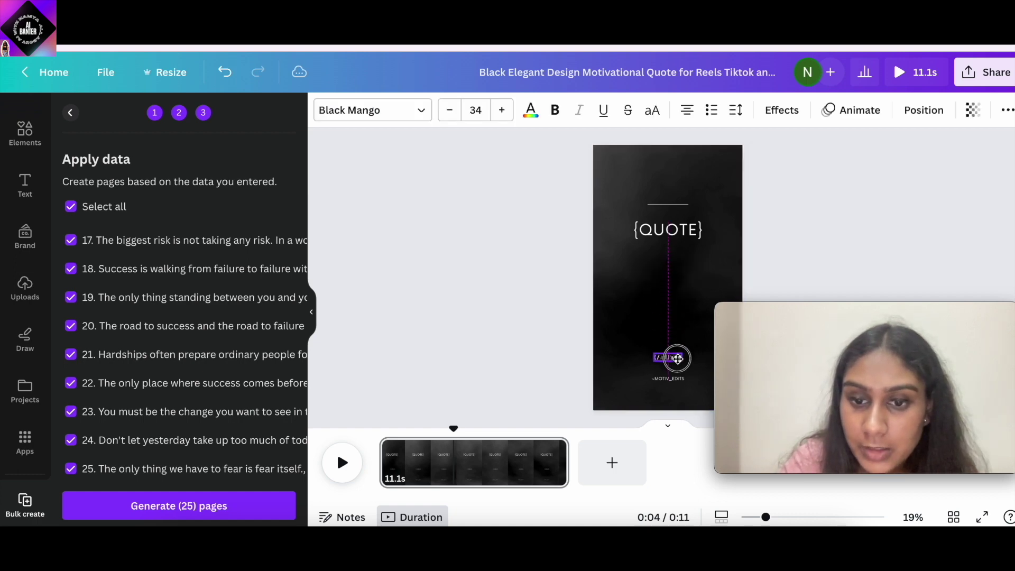
{"action": "left_click_drag", "start_coordinate": [677, 358], "coordinate": [677, 360]}
{"action": "left_click", "coordinate": [676, 379]}
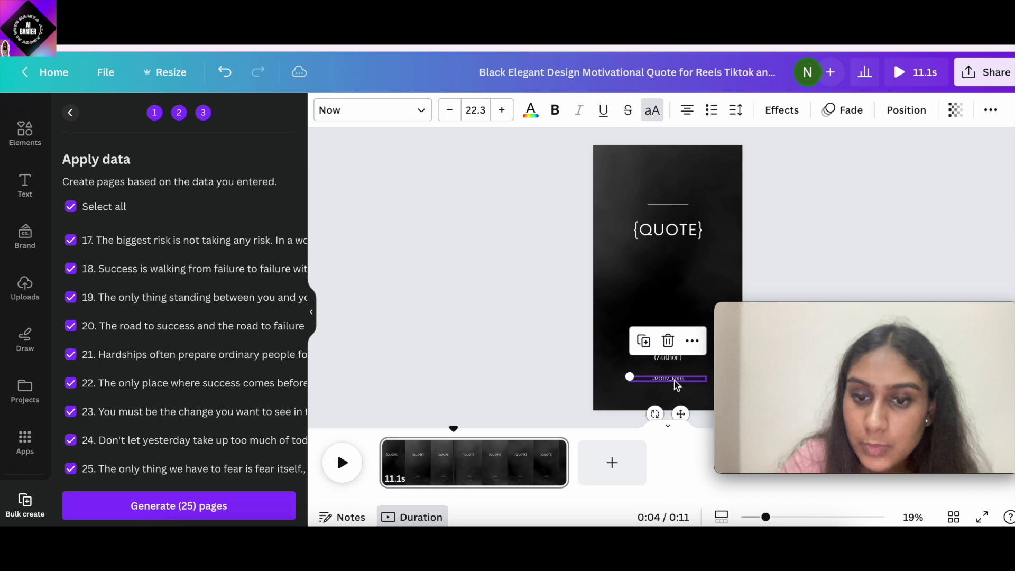
{"action": "key", "text": "Delete"}
{"action": "left_click", "coordinate": [675, 357]}
{"action": "left_click_drag", "start_coordinate": [675, 357], "coordinate": [677, 382]}
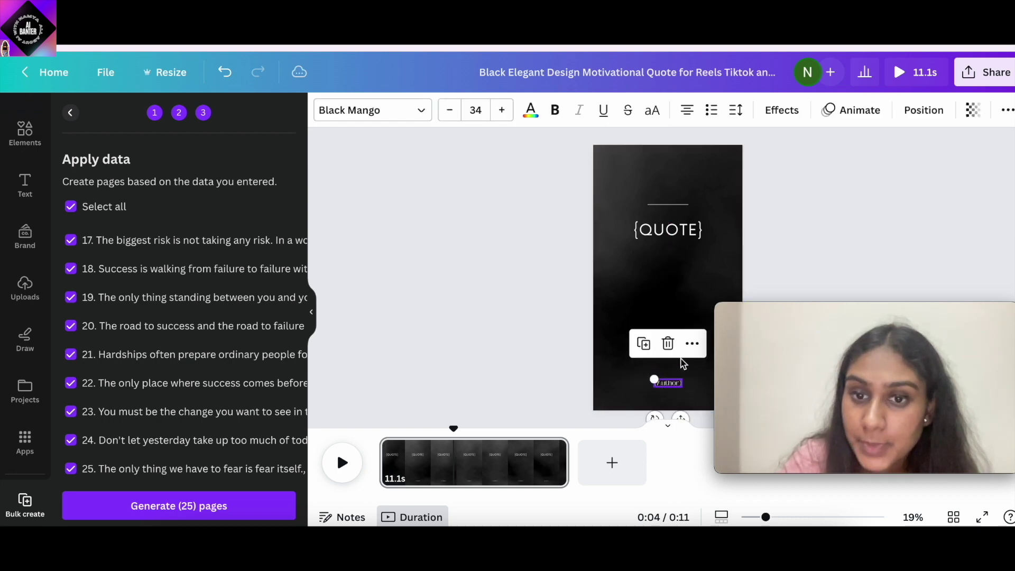
Step: Move the remaining line and the Quote placeholder up toward the page's upper edge, and raise the Author placeholder slightly
{"action": "left_click_drag", "start_coordinate": [682, 204], "coordinate": [680, 175]}
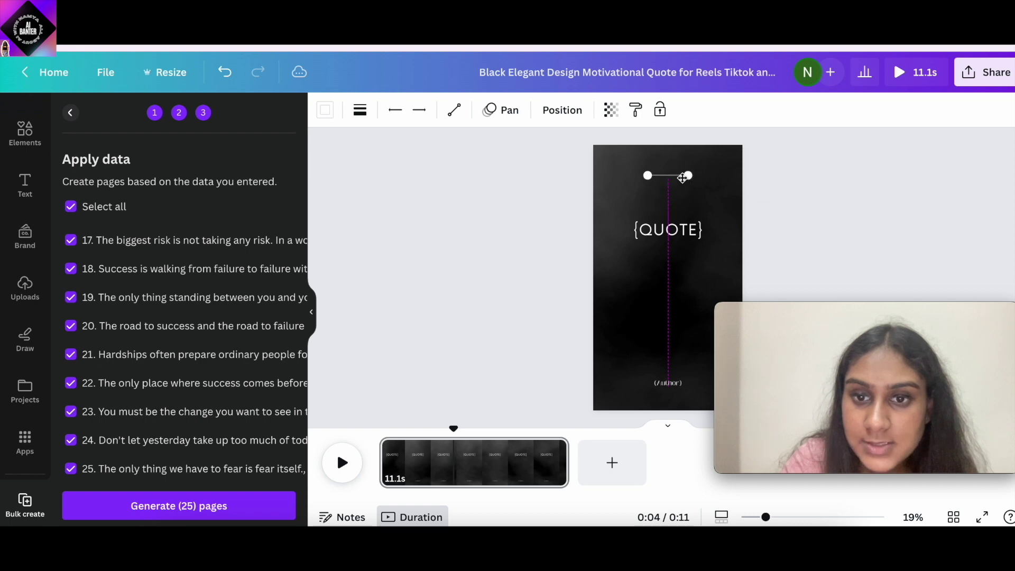
{"action": "left_click_drag", "start_coordinate": [680, 229], "coordinate": [680, 197]}
{"action": "left_click", "coordinate": [514, 328]}
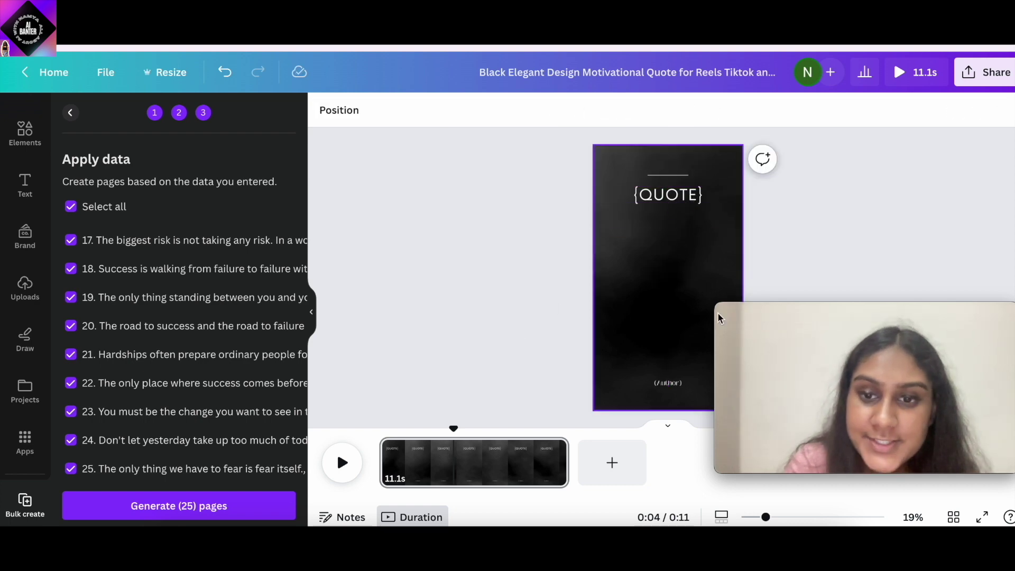
{"action": "left_click_drag", "start_coordinate": [669, 384], "coordinate": [669, 374]}
{"action": "left_click", "coordinate": [532, 316]}
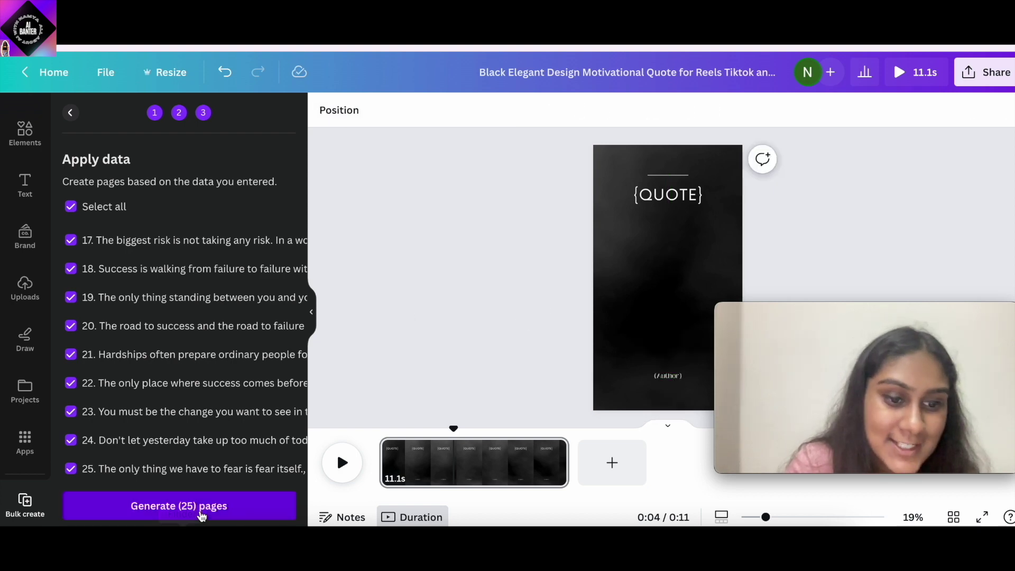
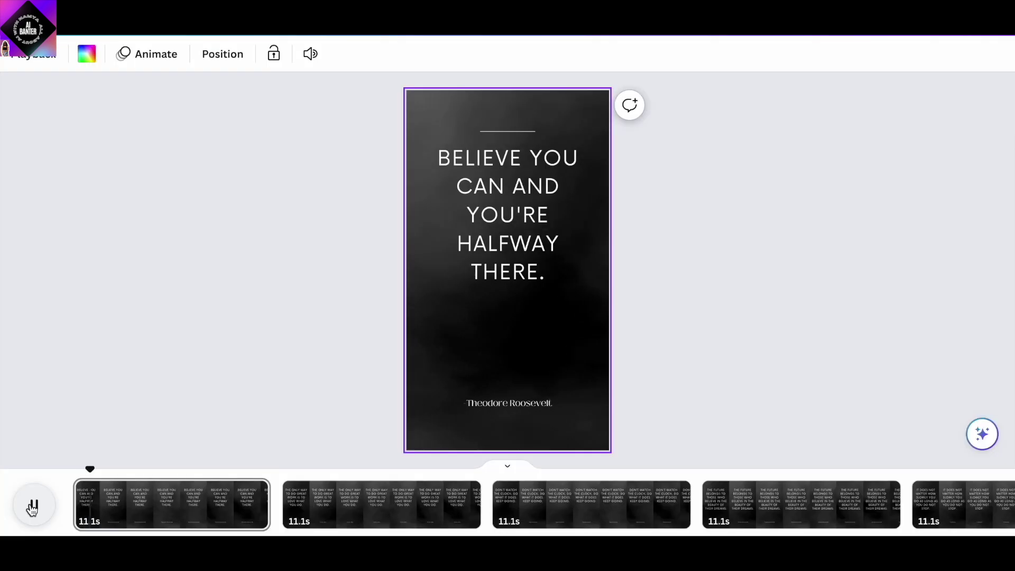
Step: Play back the first few generated quote videos and look along the timeline to the last page
{"action": "left_click", "coordinate": [343, 463]}
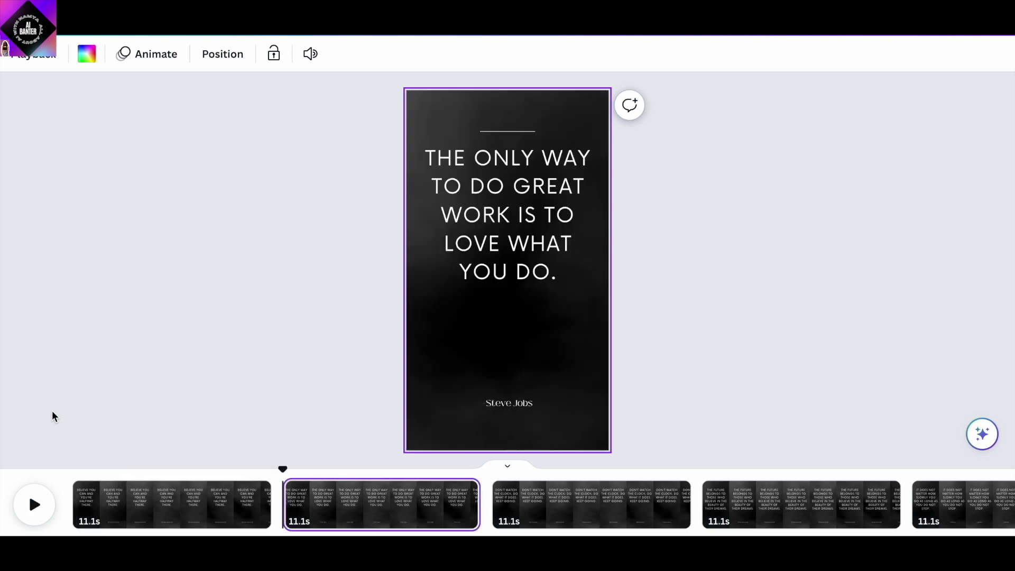
{"action": "left_click", "coordinate": [32, 504]}
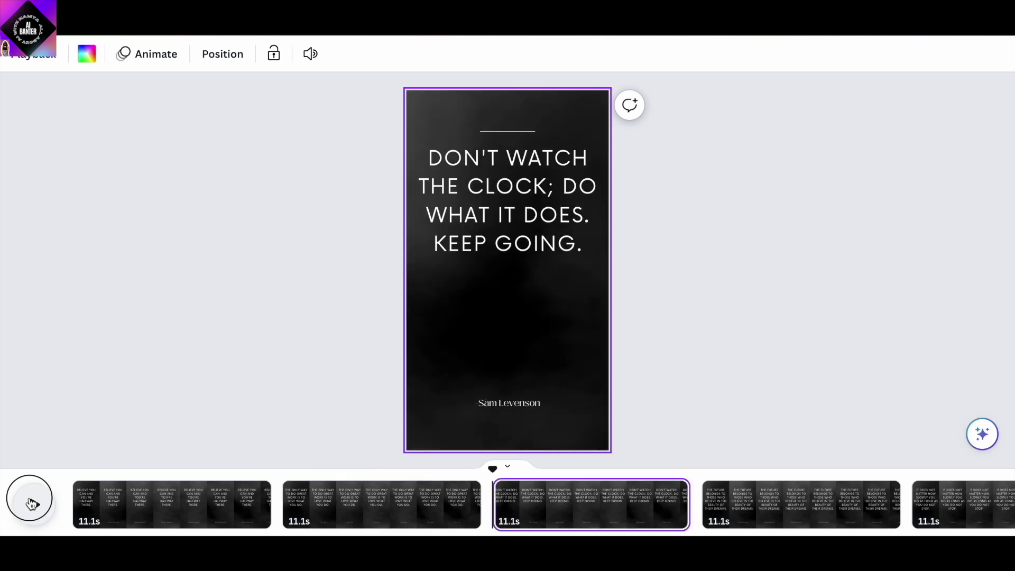
{"action": "left_click", "coordinate": [31, 504]}
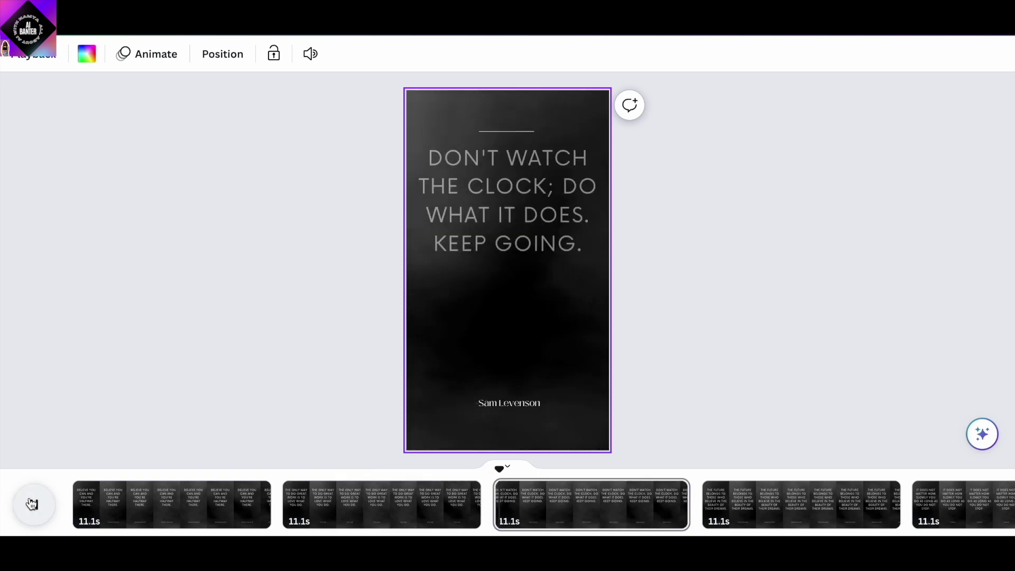
{"action": "scroll", "coordinate": [390, 500], "scroll_direction": "right", "scroll_amount": 10}
{"action": "scroll", "coordinate": [390, 500], "scroll_direction": "right", "scroll_amount": 10}
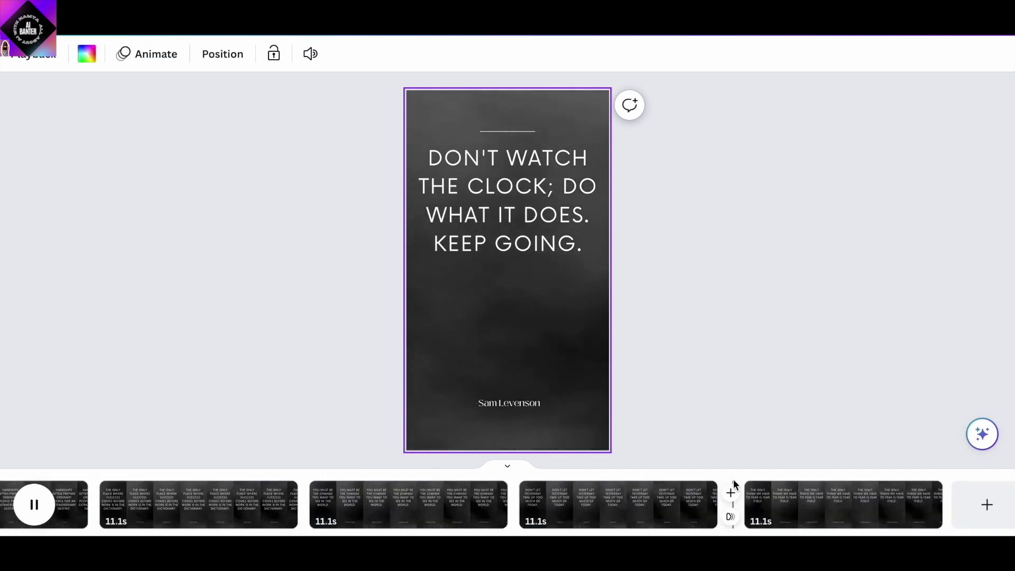
{"action": "scroll", "coordinate": [473, 498], "scroll_direction": "left", "scroll_amount": 5}
{"action": "scroll", "coordinate": [473, 498], "scroll_direction": "left", "scroll_amount": 5}
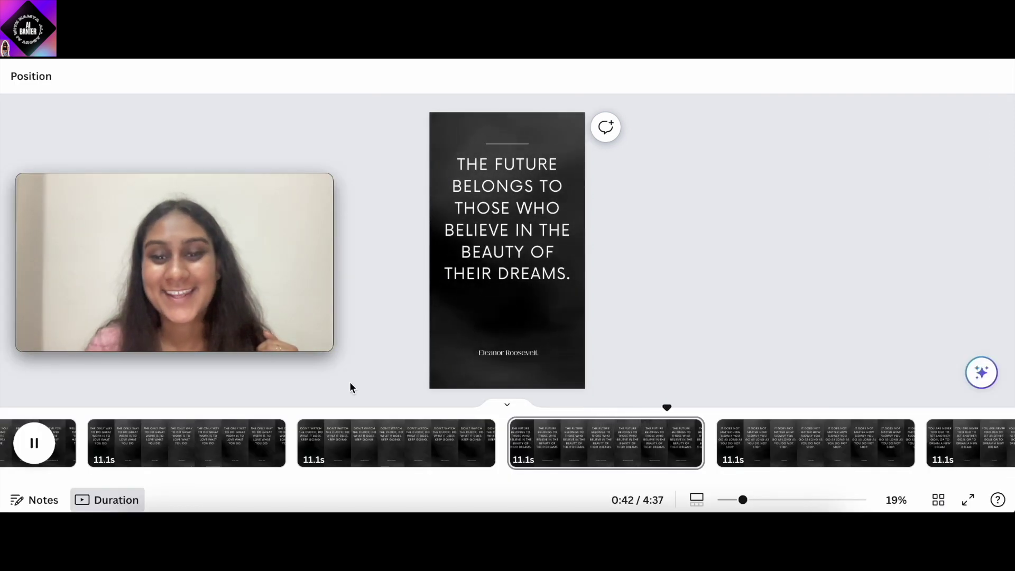
Step: Browse the generated pages along the timeline and preview several later ones to check their quote and author text
{"action": "scroll", "coordinate": [542, 443], "scroll_direction": "right", "scroll_amount": 8}
{"action": "scroll", "coordinate": [541, 441], "scroll_direction": "right", "scroll_amount": 2}
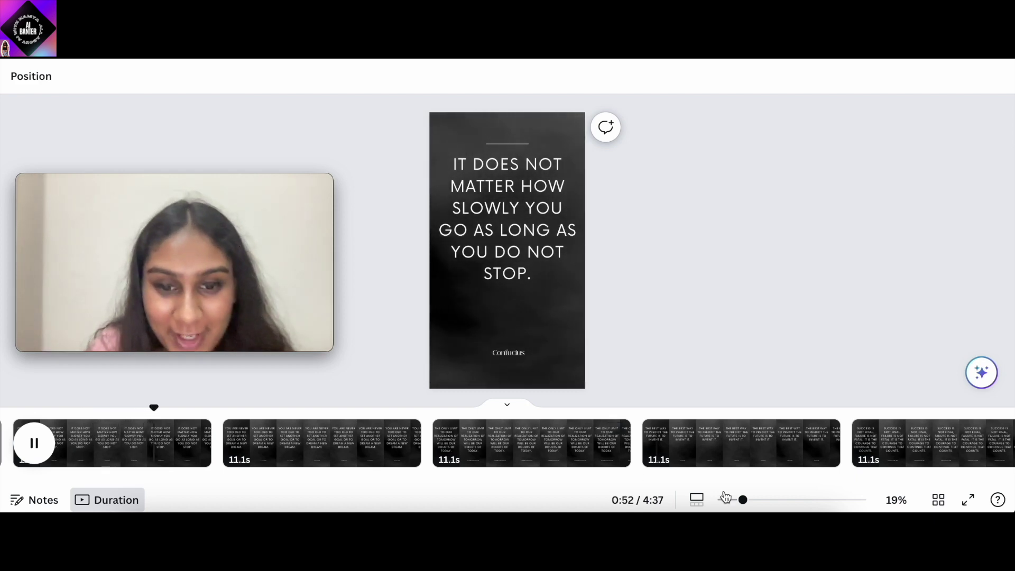
{"action": "scroll", "coordinate": [700, 444], "scroll_direction": "right", "scroll_amount": 5}
{"action": "scroll", "coordinate": [700, 452], "scroll_direction": "right", "scroll_amount": 2}
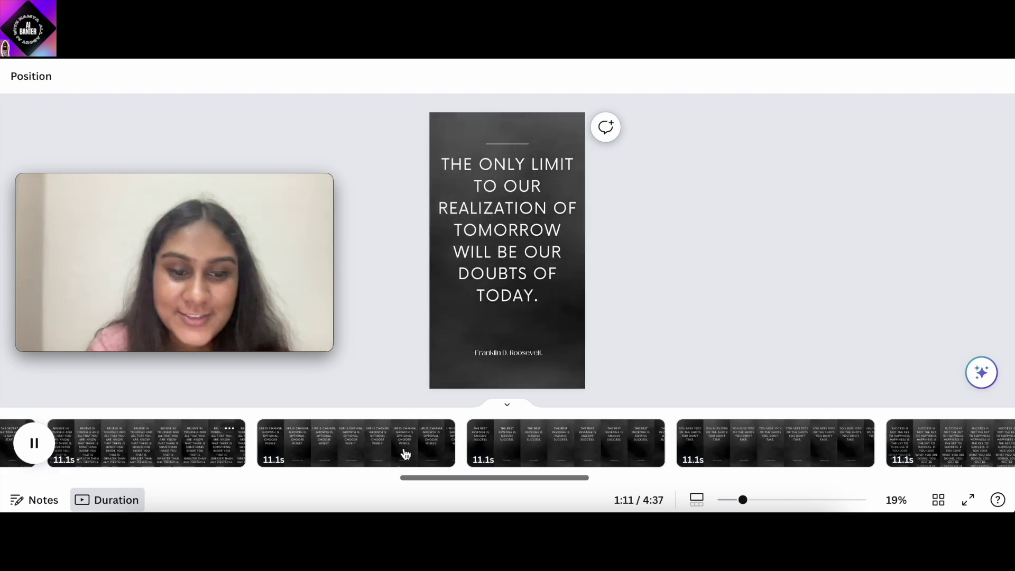
{"action": "scroll", "coordinate": [621, 439], "scroll_direction": "right", "scroll_amount": 2}
{"action": "left_click", "coordinate": [621, 433]}
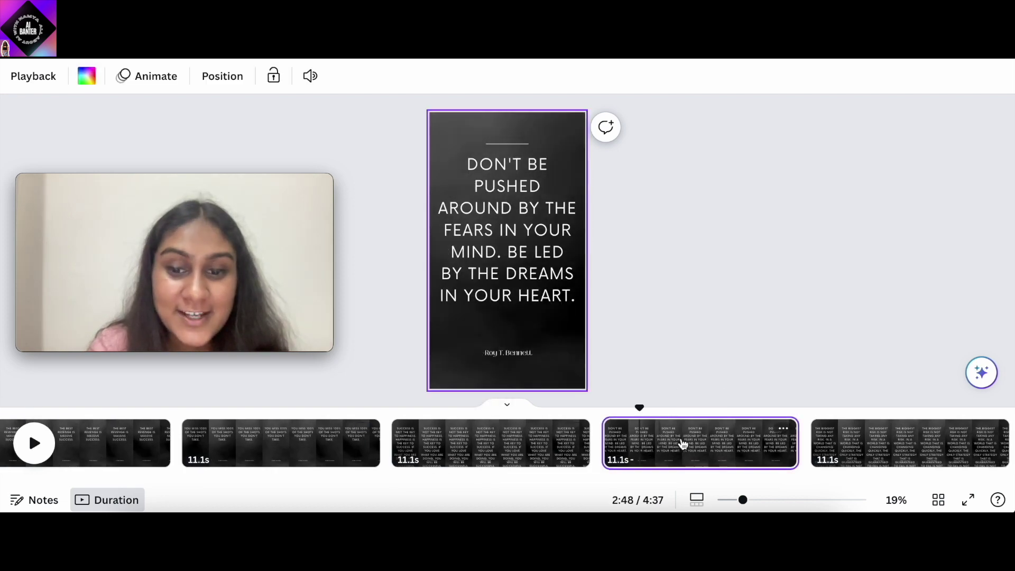
{"action": "scroll", "coordinate": [682, 444], "scroll_direction": "right", "scroll_amount": 10}
{"action": "left_click", "coordinate": [716, 456]}
{"action": "scroll", "coordinate": [716, 455], "scroll_direction": "right", "scroll_amount": 5}
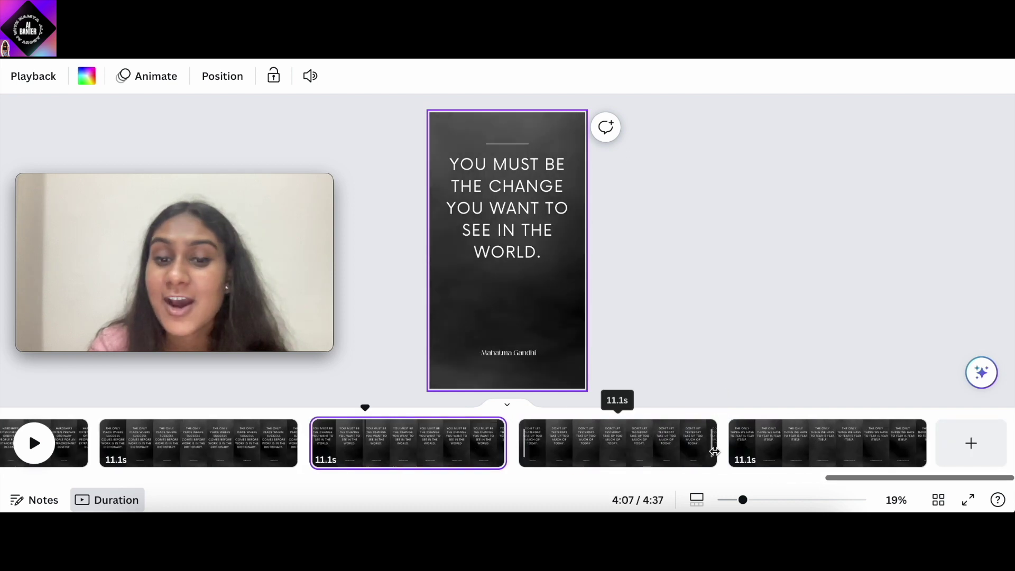
{"action": "left_click", "coordinate": [613, 444]}
{"action": "left_click", "coordinate": [781, 431]}
{"action": "left_click", "coordinate": [415, 443]}
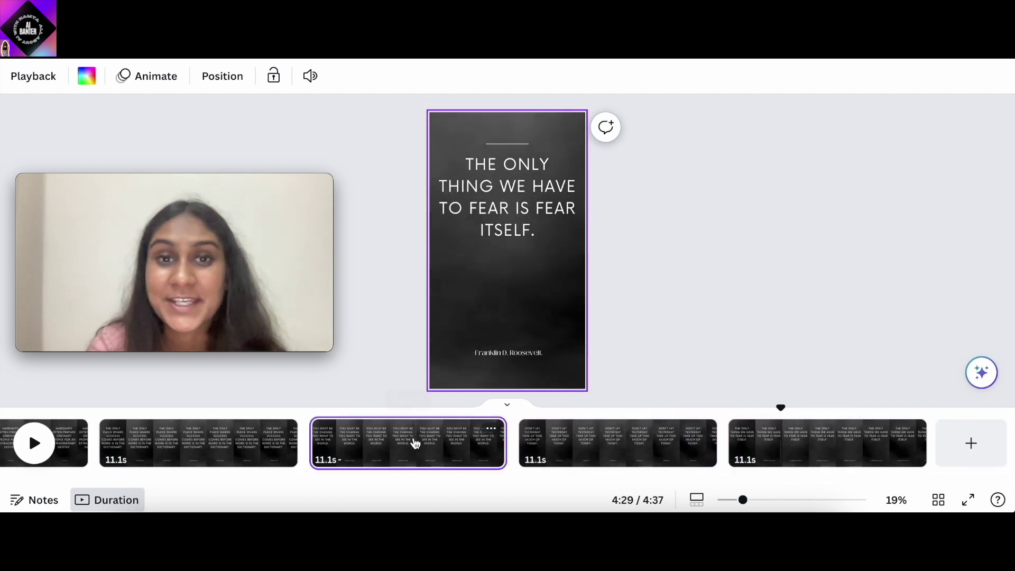
{"action": "scroll", "coordinate": [415, 443], "scroll_direction": "left", "scroll_amount": 15}
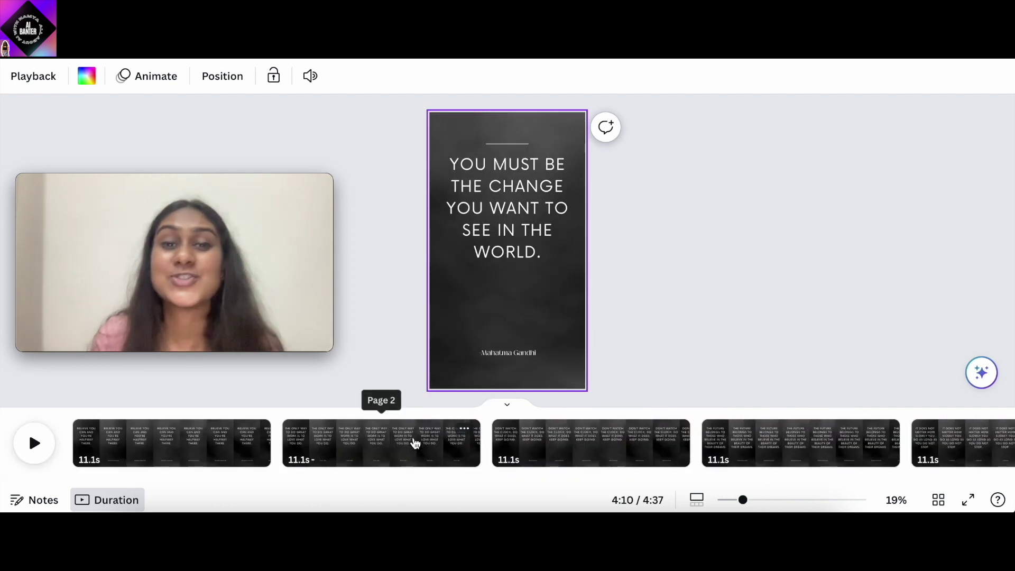